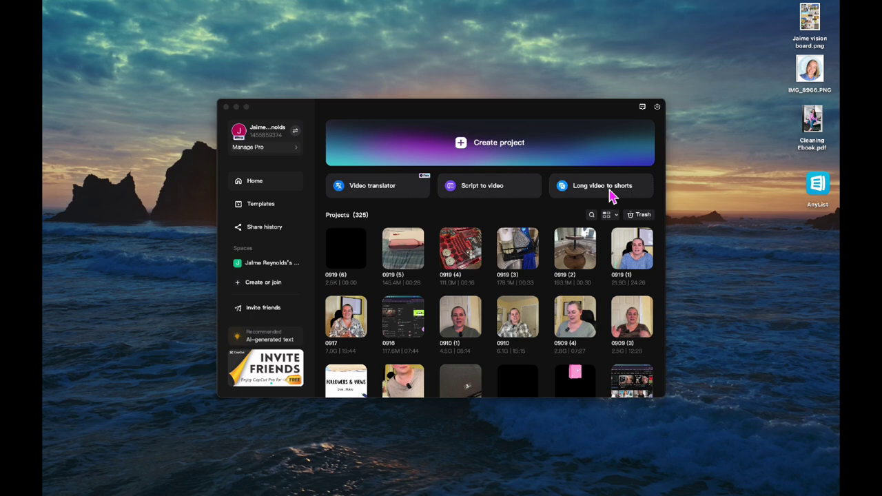
Create a new project, import IMG_0881.MOV and place it on the main track
left_click(487, 150)
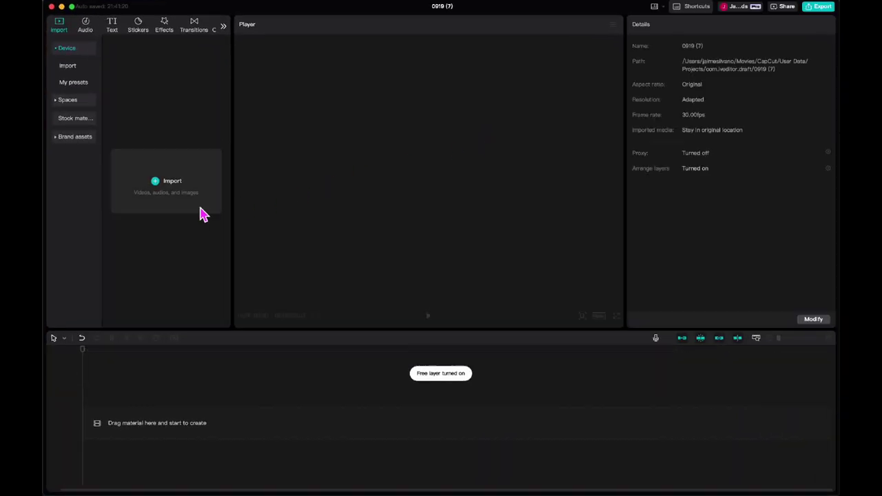
left_click(171, 189)
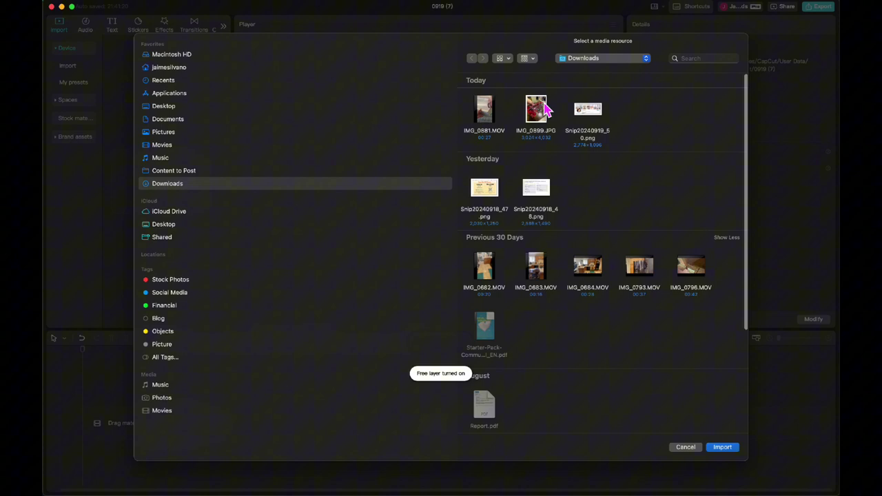
left_click(494, 107)
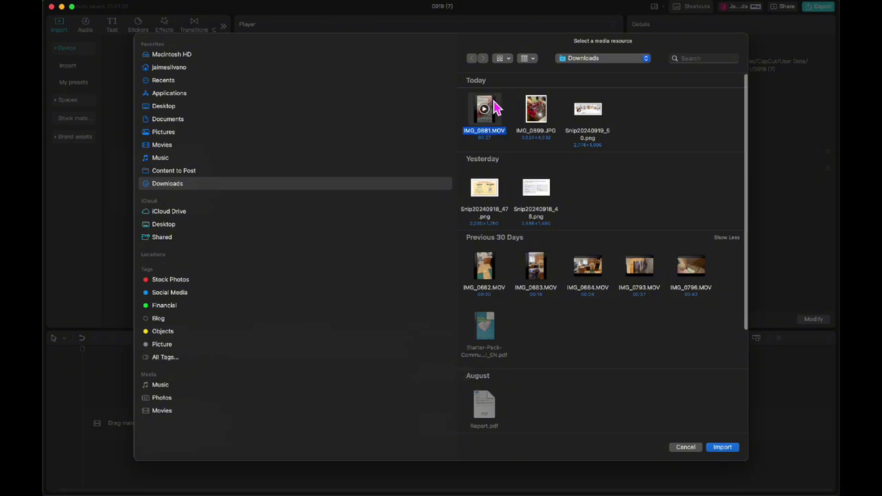
left_click(723, 449)
left_click_drag(135, 105, 131, 407)
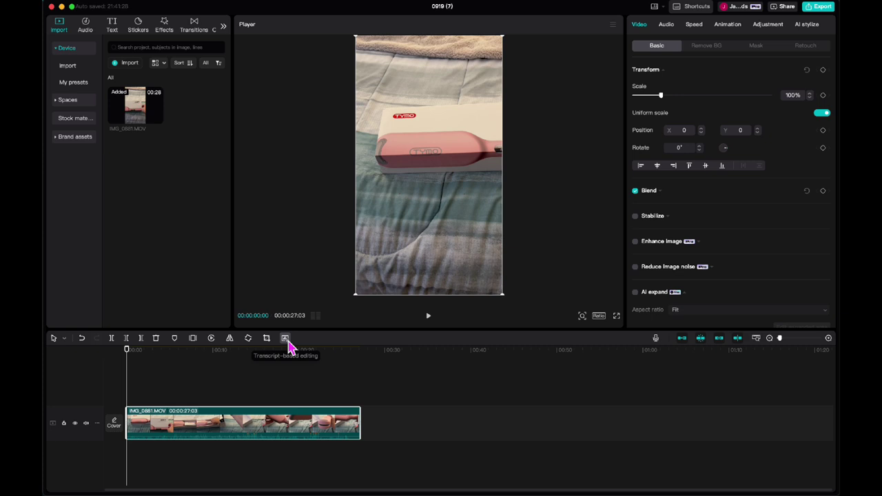
In transcript-based editing, delete the 1.42s, 1.82s, 1.50s and 'So that's the book' pauses
left_click(286, 339)
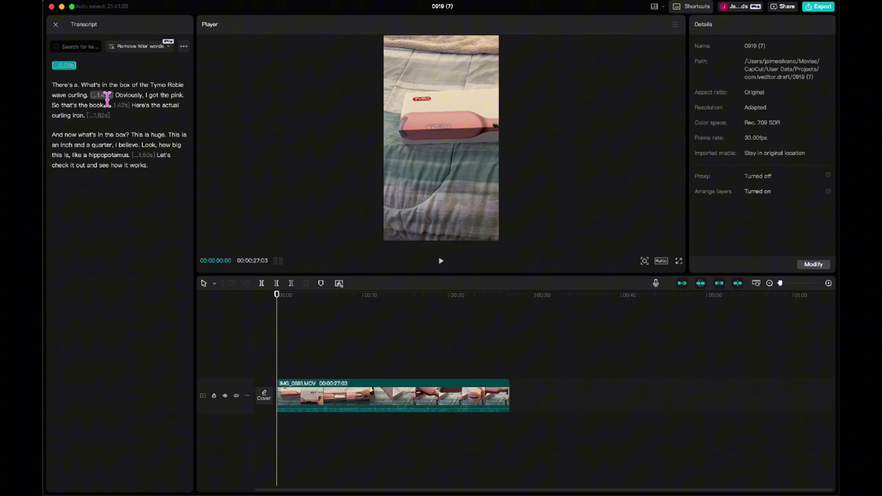
left_click(107, 99)
left_click(71, 81)
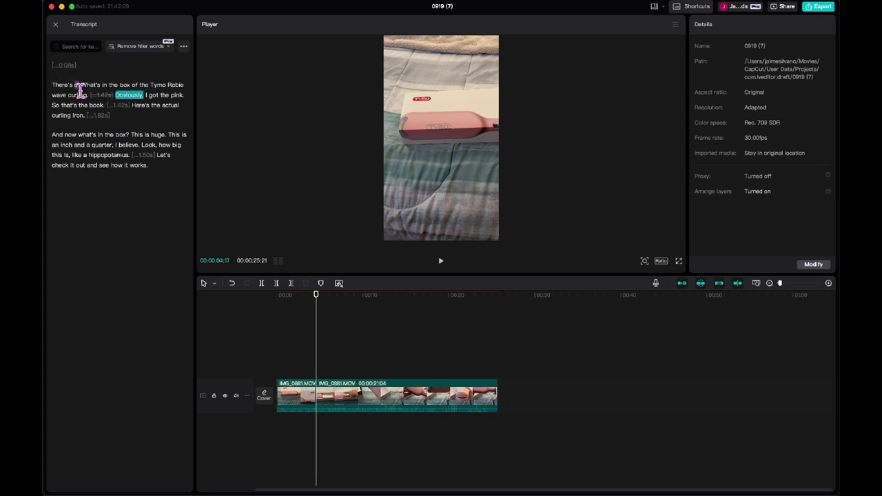
left_click(119, 105)
left_click(73, 95)
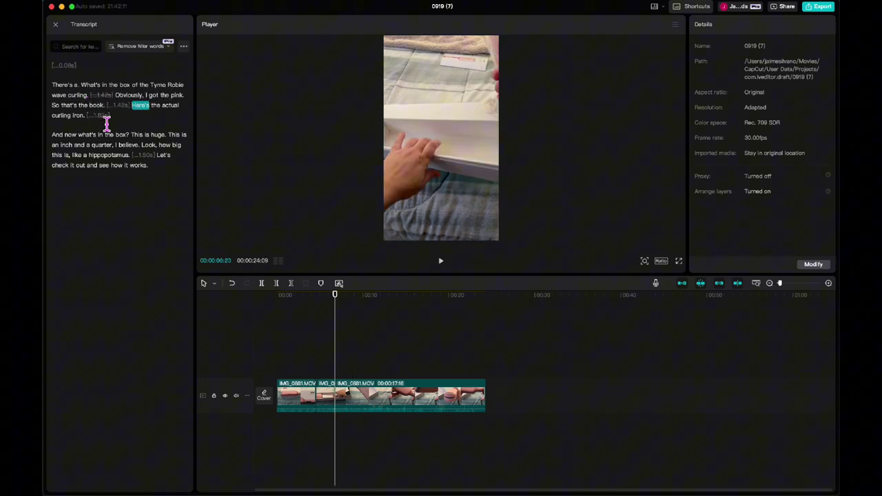
left_click(103, 116)
left_click(76, 103)
left_click(143, 156)
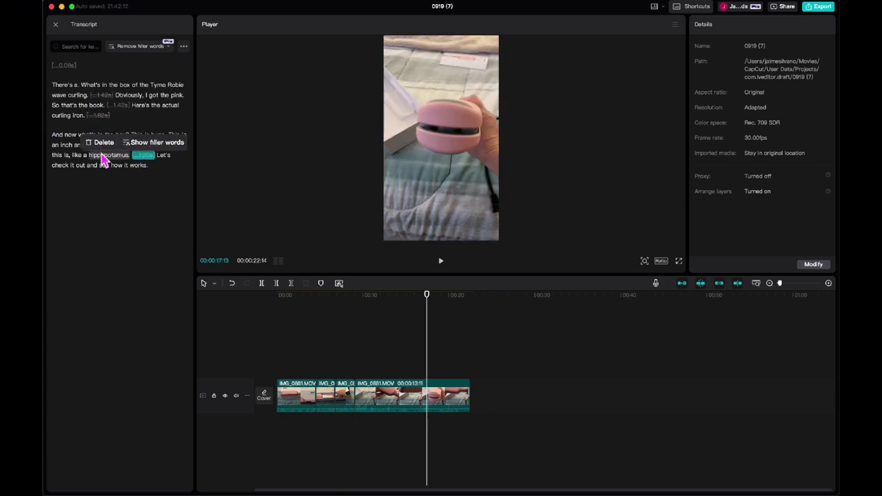
left_click(103, 144)
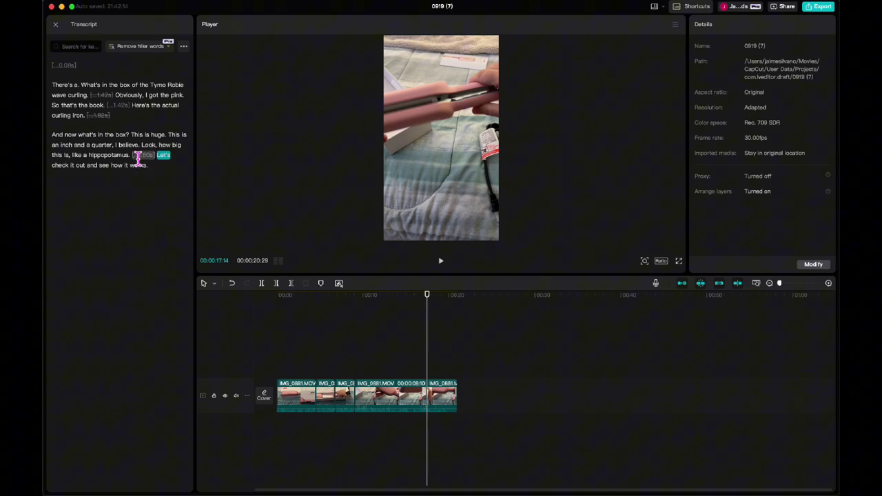
Remove the hippopotamus sentence and return playback to the start
left_click_drag(129, 160, 152, 150)
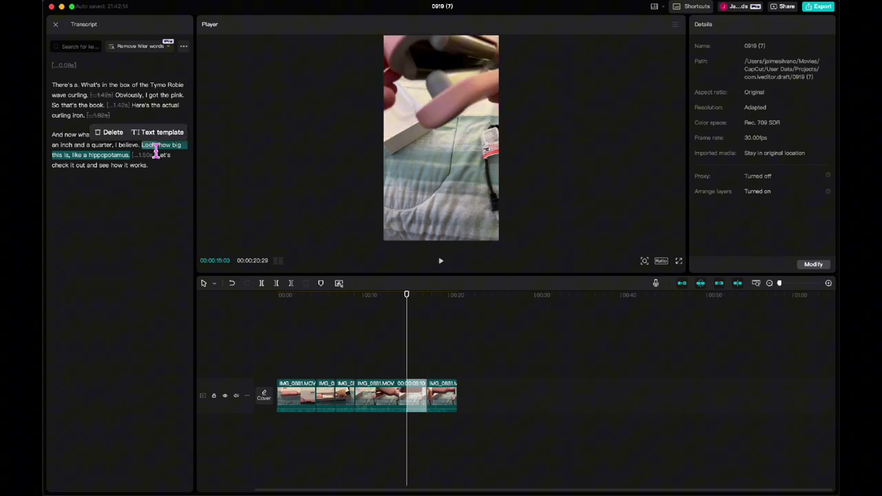
left_click(110, 132)
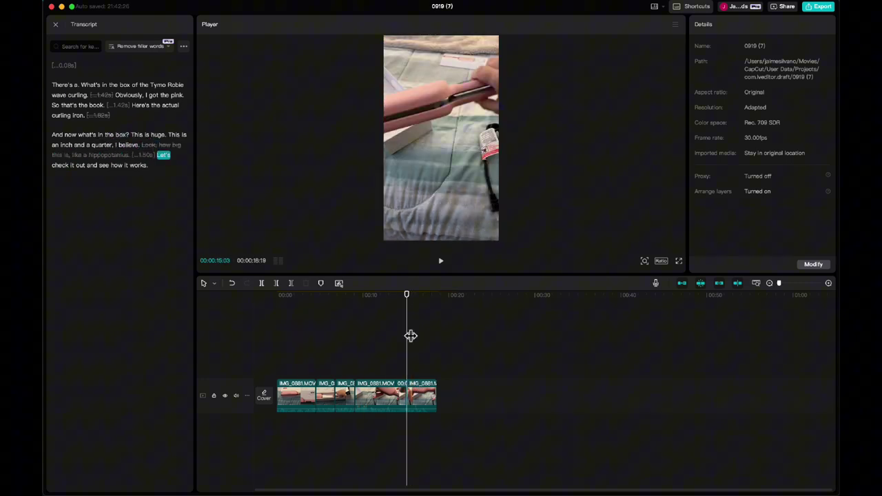
left_click_drag(409, 335, 269, 335)
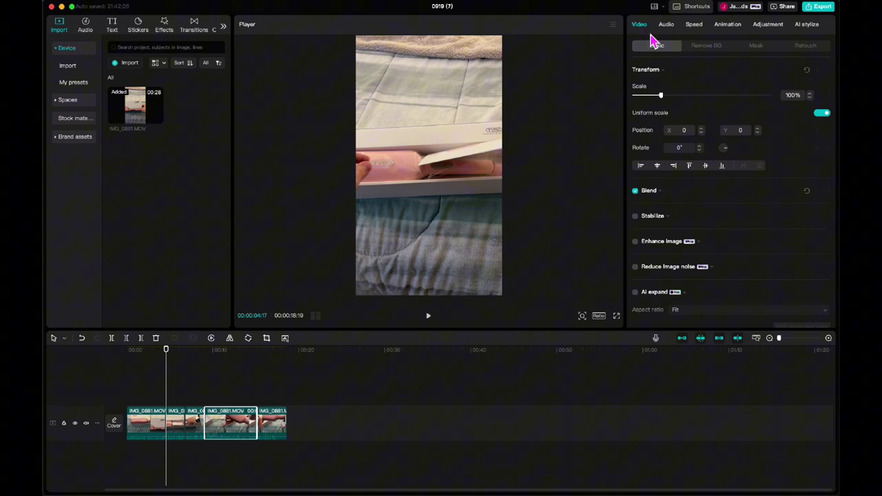
left_click(667, 27)
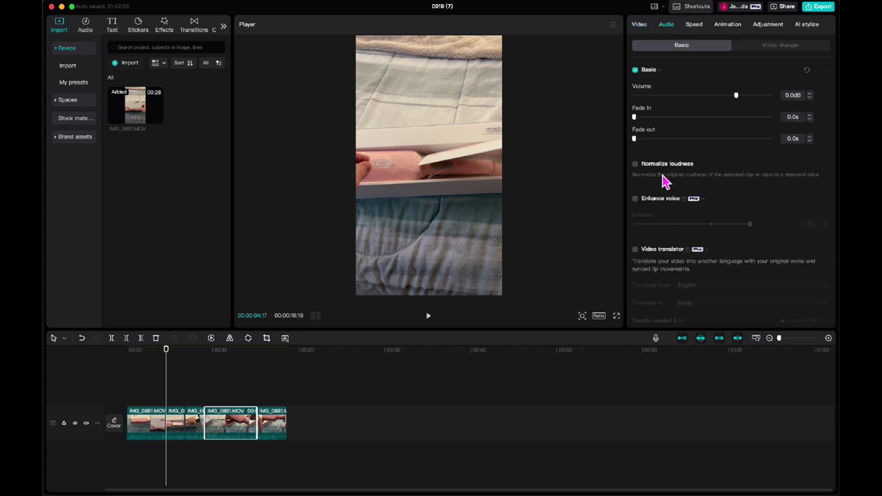
scroll(706, 187, "down", 2)
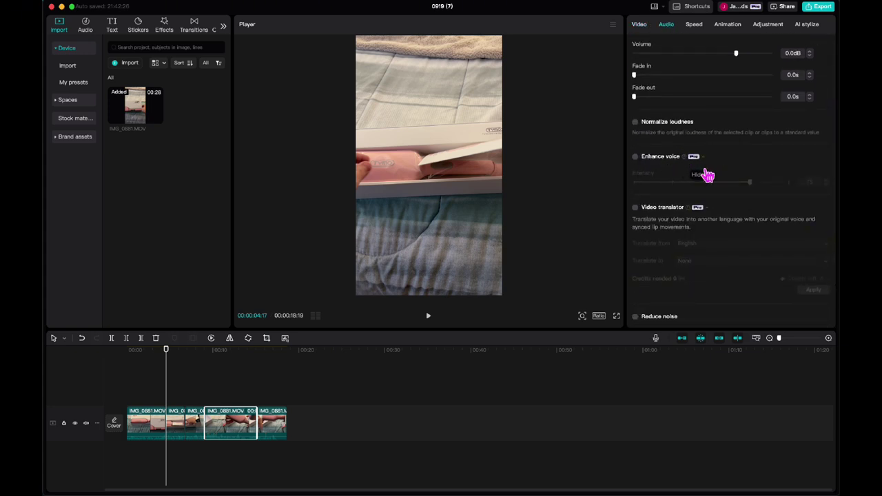
scroll(734, 261, "down", 4)
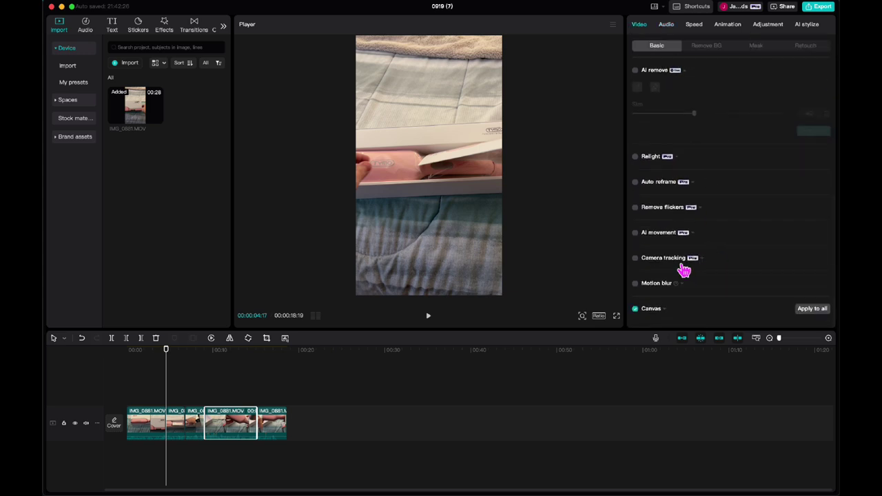
Expand Camera tracking, browse the Remove BG, Mask and Retouch options, and enable Retouch
left_click(704, 265)
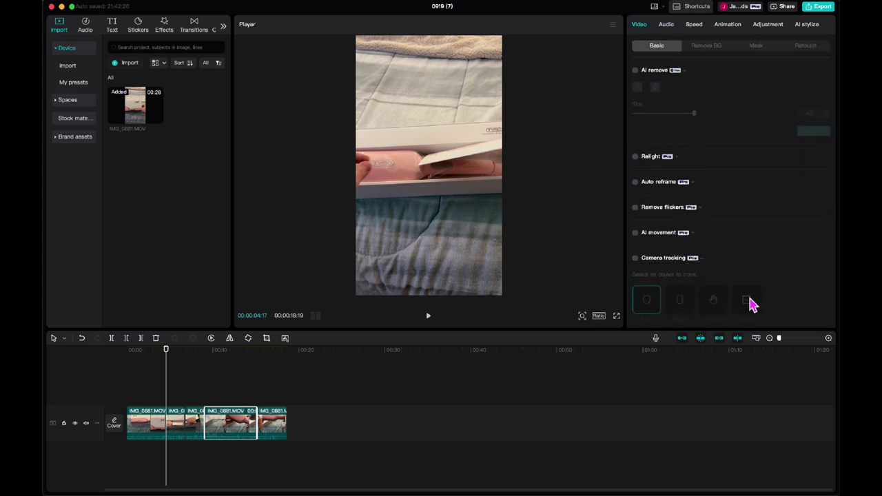
scroll(669, 305, "down", 3)
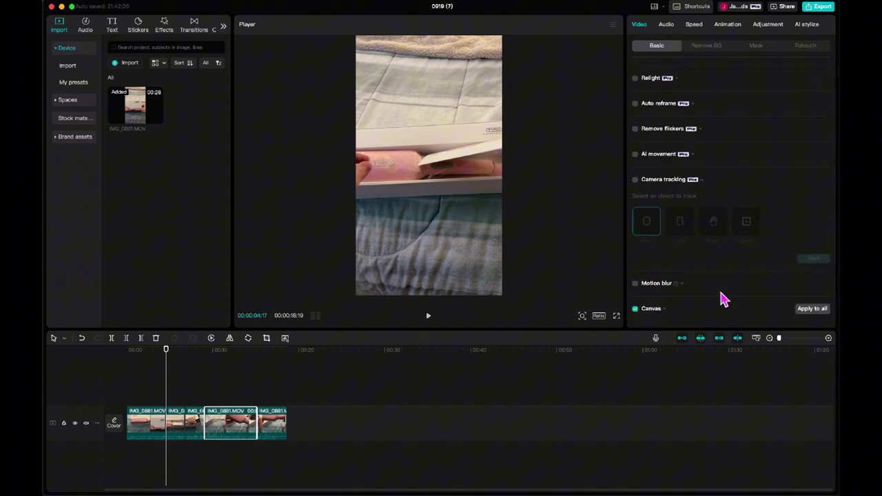
left_click(713, 48)
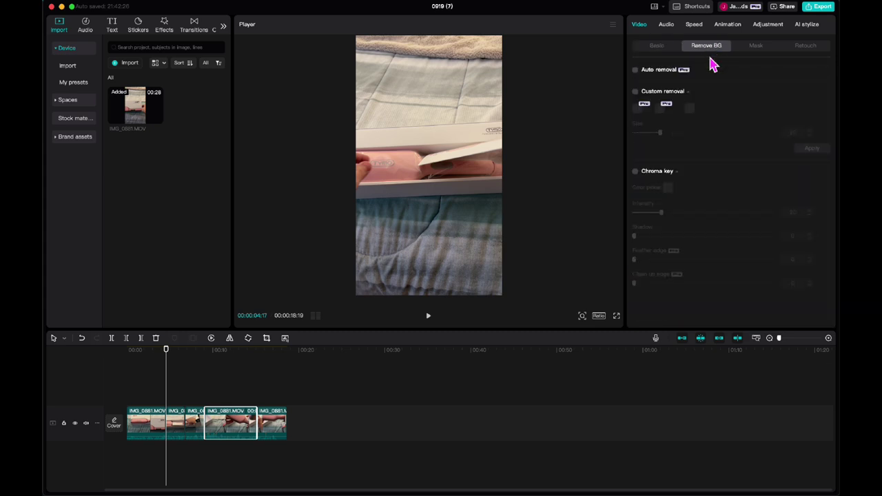
left_click(758, 50)
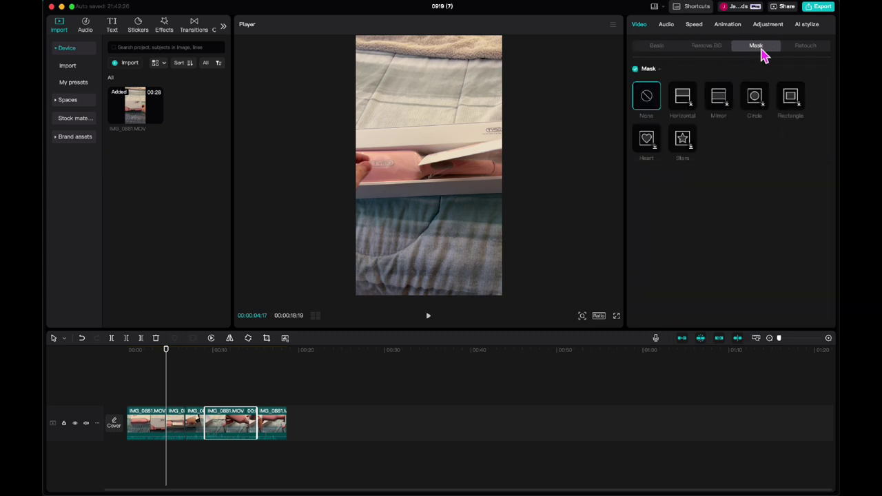
left_click(807, 50)
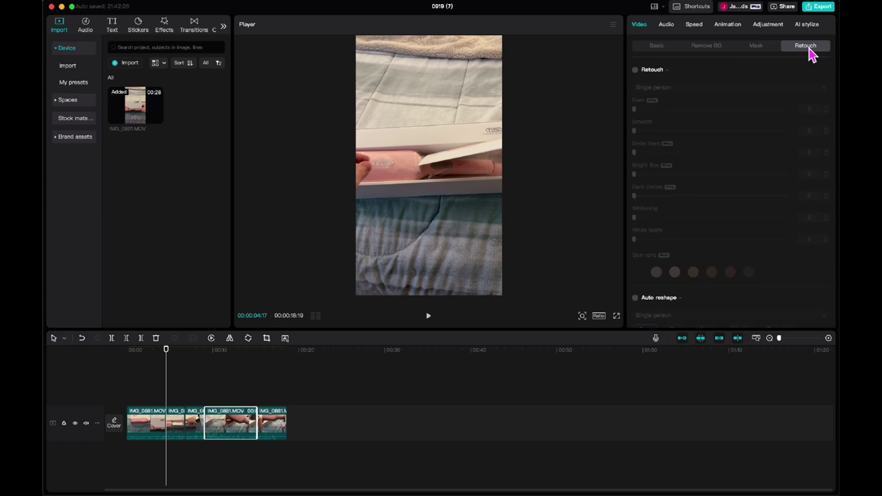
left_click(637, 72)
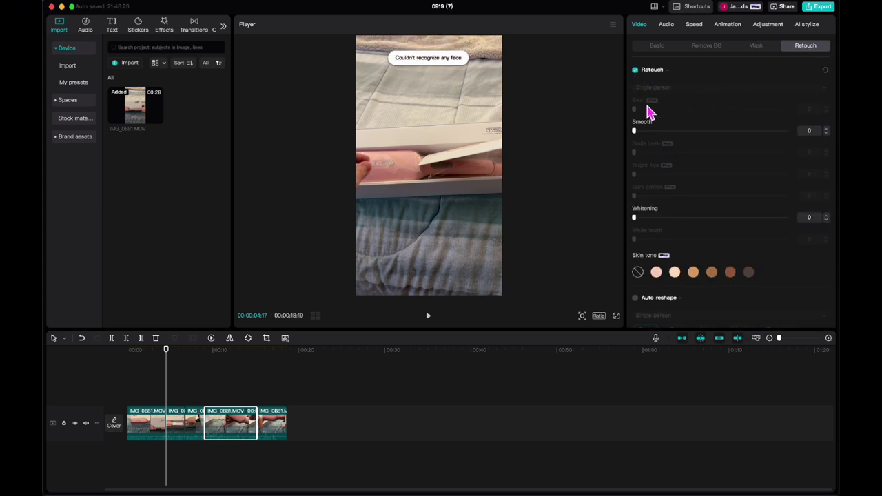
Turn retouching off, then add the talking-head video after the first clip and select it
left_click(636, 71)
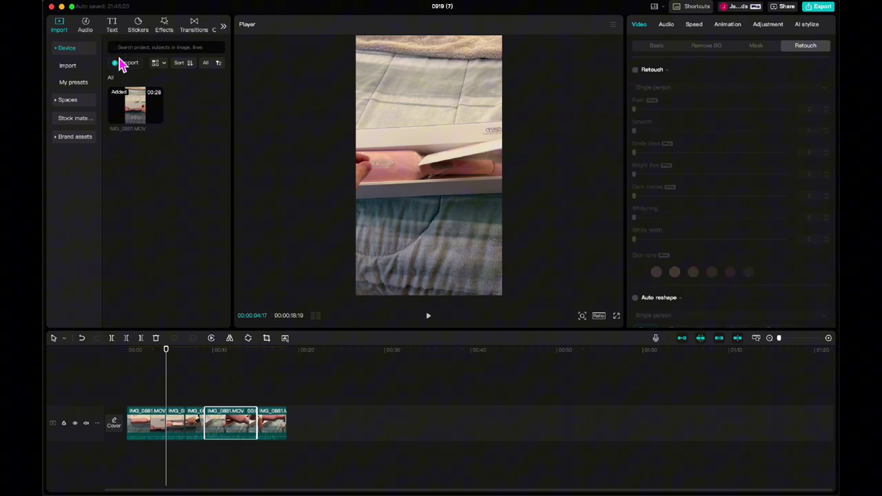
left_click(126, 64)
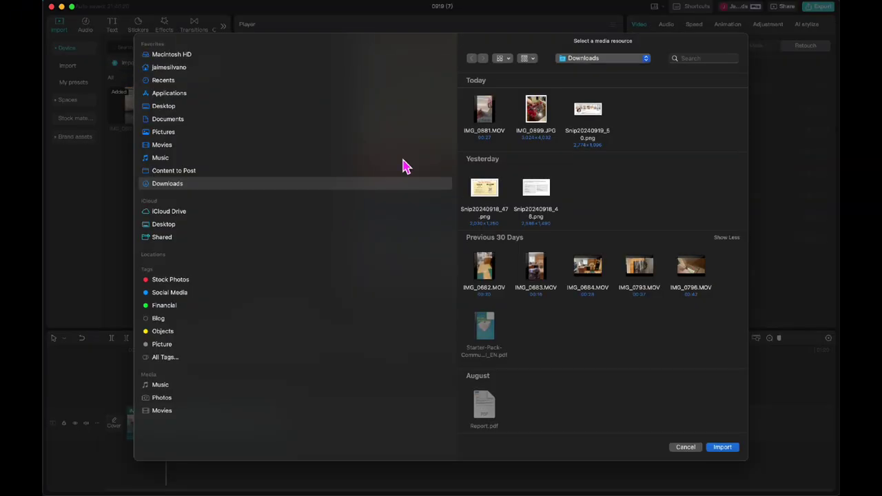
left_click_drag(533, 187, 290, 430)
left_click_drag(170, 388, 317, 390)
left_click(341, 387)
left_click(328, 420)
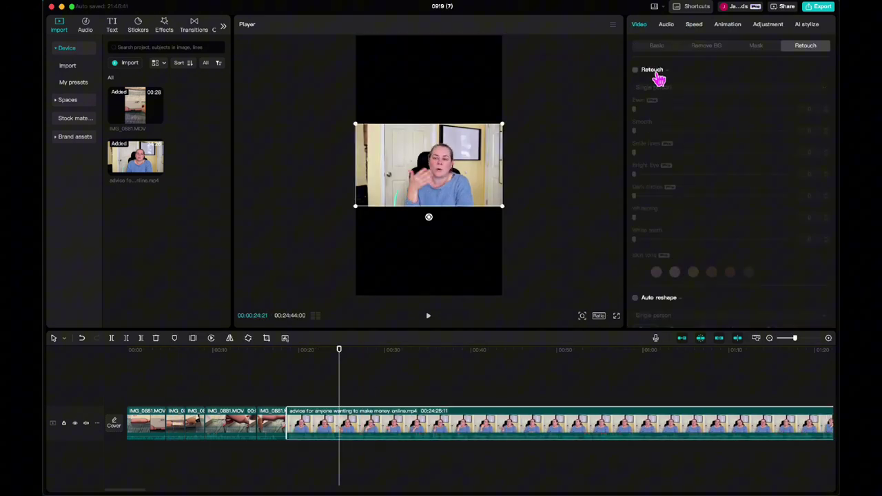
Enable face retouching on the talking-head clip with skin smoothing around 14
left_click(635, 70)
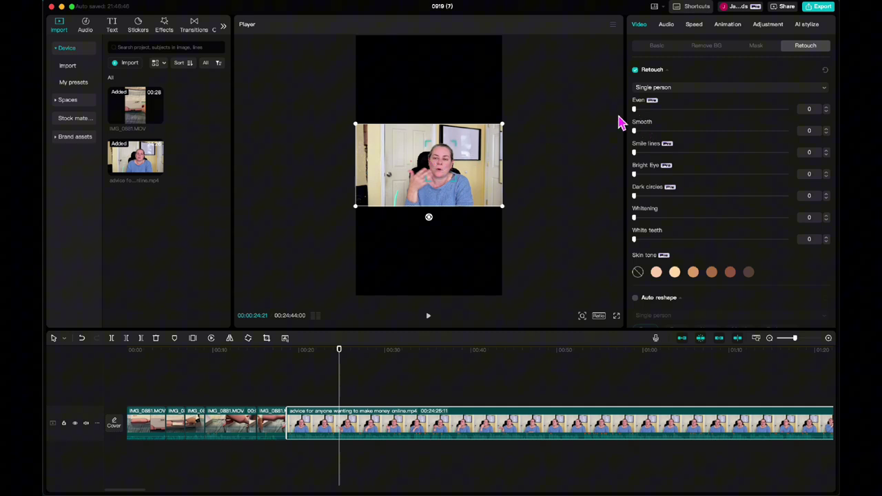
left_click_drag(639, 114, 659, 137)
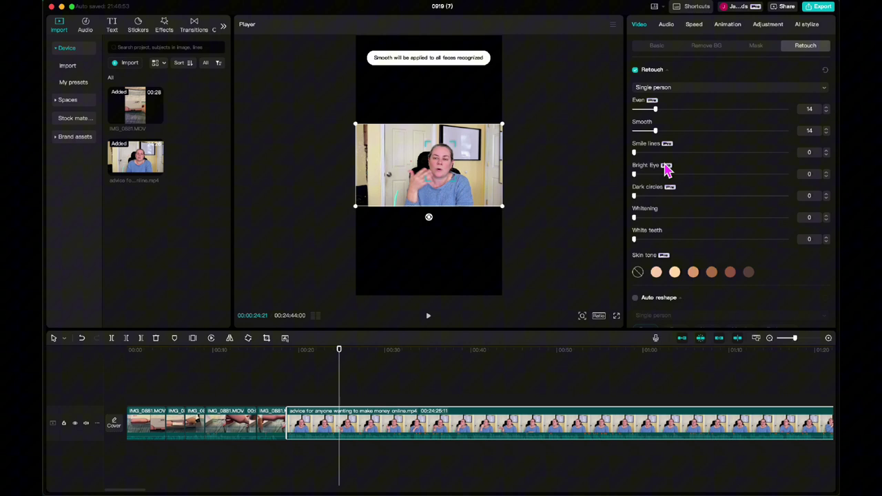
scroll(666, 169, "down", 10)
scroll(667, 170, "up", 3)
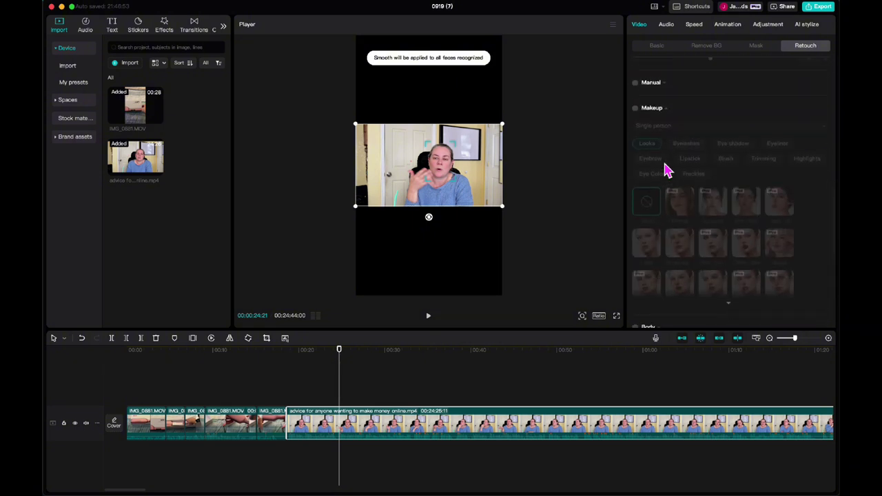
Apply the Latte makeup look at strength 20 and bring up the Adjustment settings
left_click(635, 131)
scroll(719, 266, "down", 1)
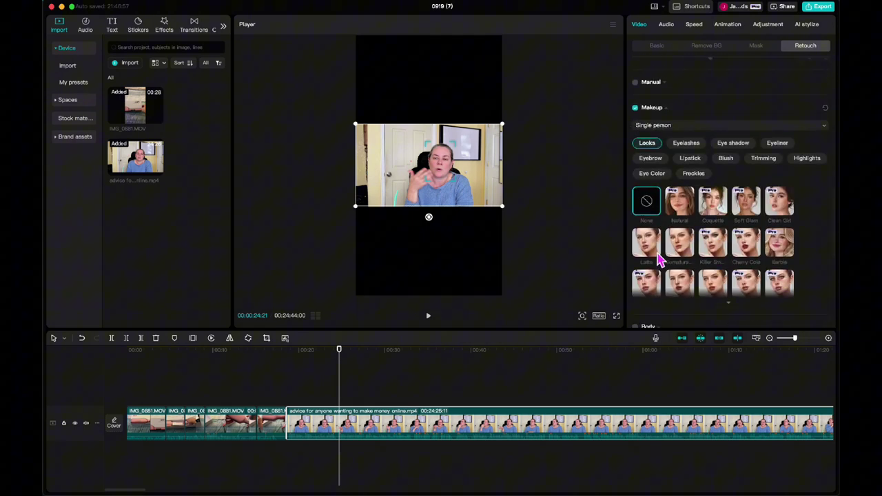
left_click(661, 251)
scroll(750, 295, "down", 3)
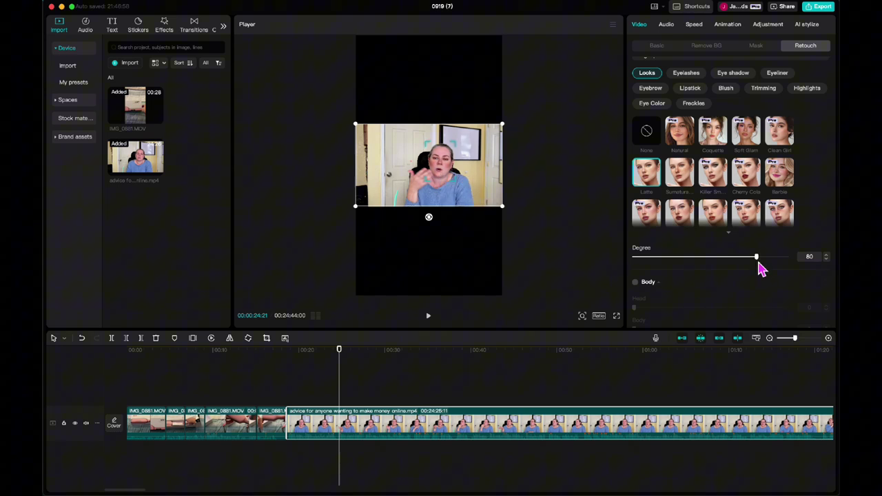
left_click_drag(758, 257, 670, 261)
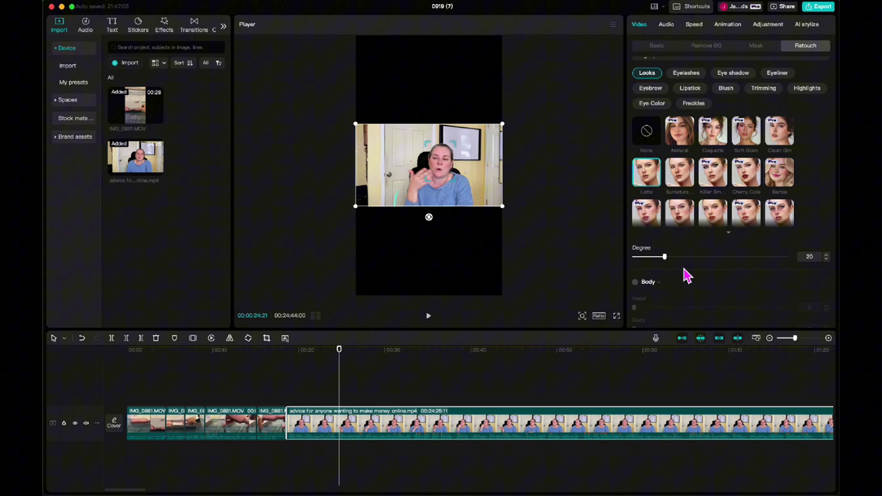
scroll(705, 275, "up", 1)
scroll(705, 275, "up", 8)
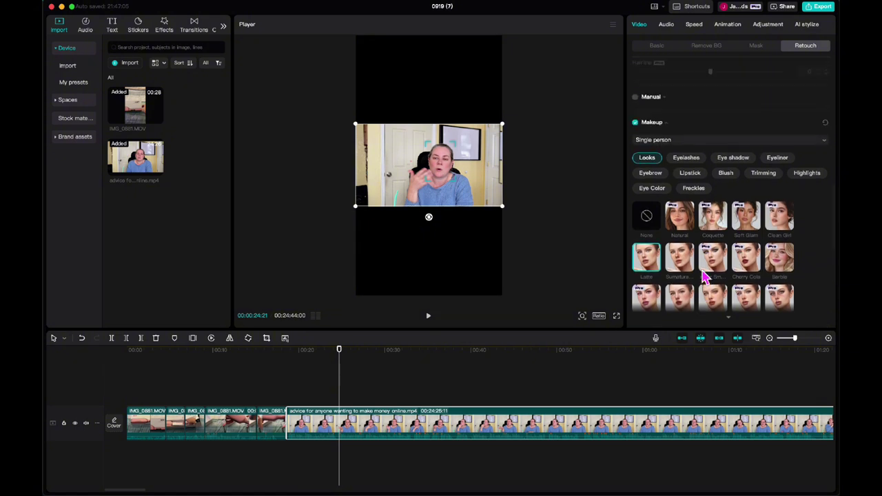
scroll(705, 276, "up", 5)
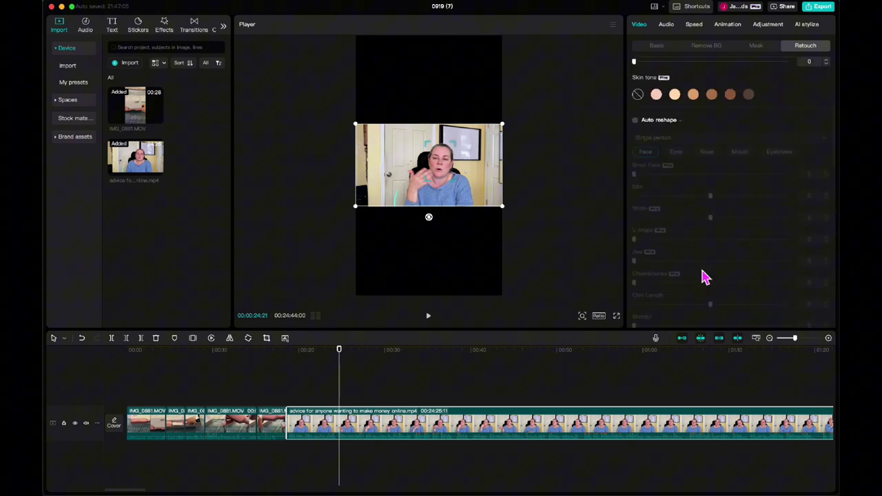
left_click(773, 29)
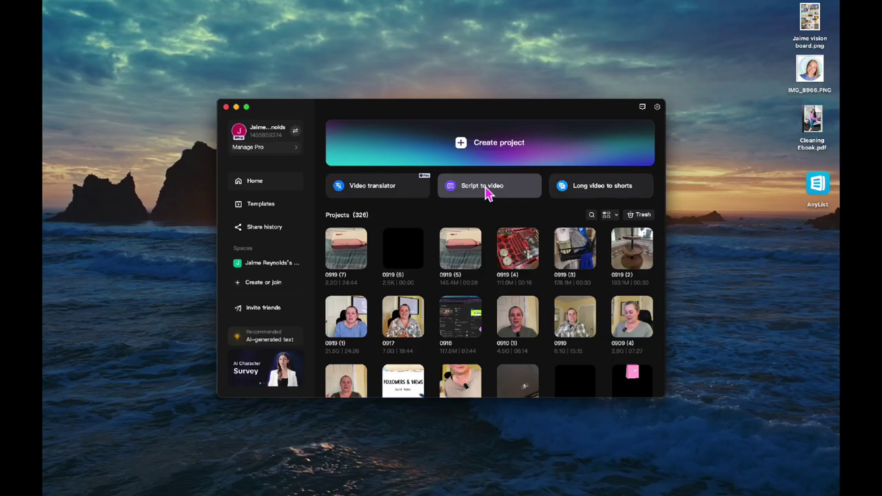
Start a script-to-video project on the write-your-own-script page
left_click(488, 192)
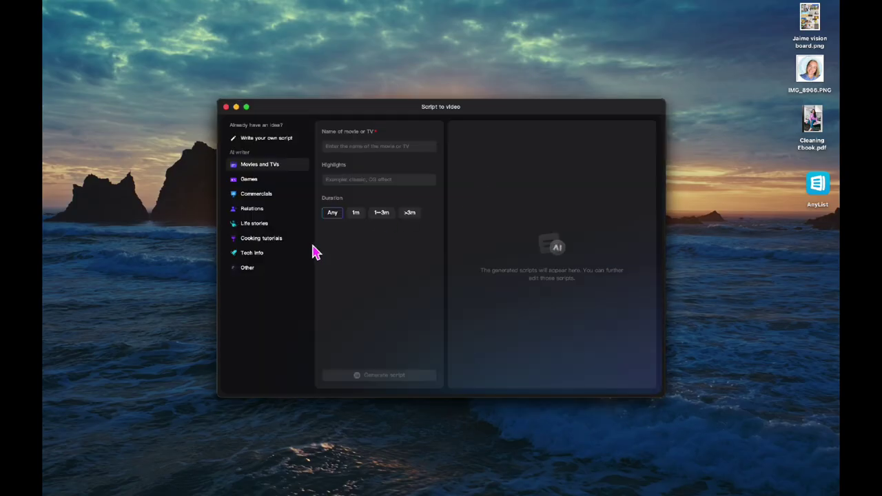
left_click(270, 141)
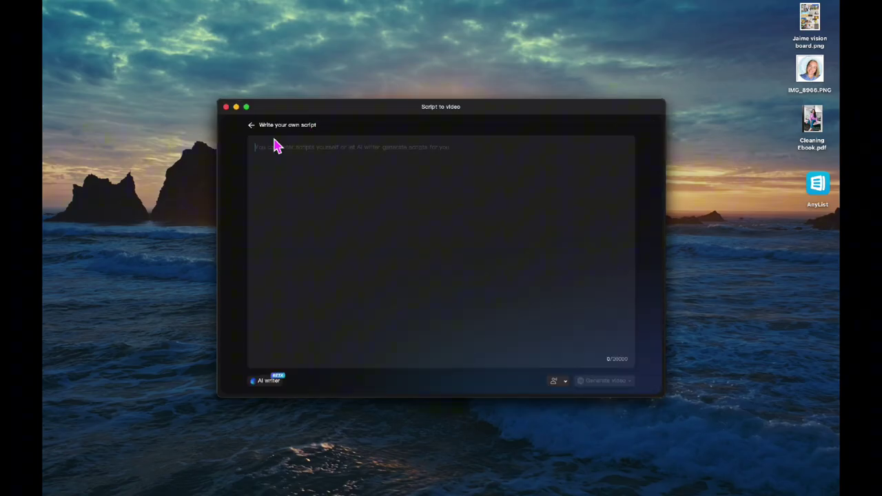
left_click(252, 126)
left_click(257, 136)
Have the AI writer draft a general-topic TYMO Wave Hair Curler script and add it
left_click(268, 381)
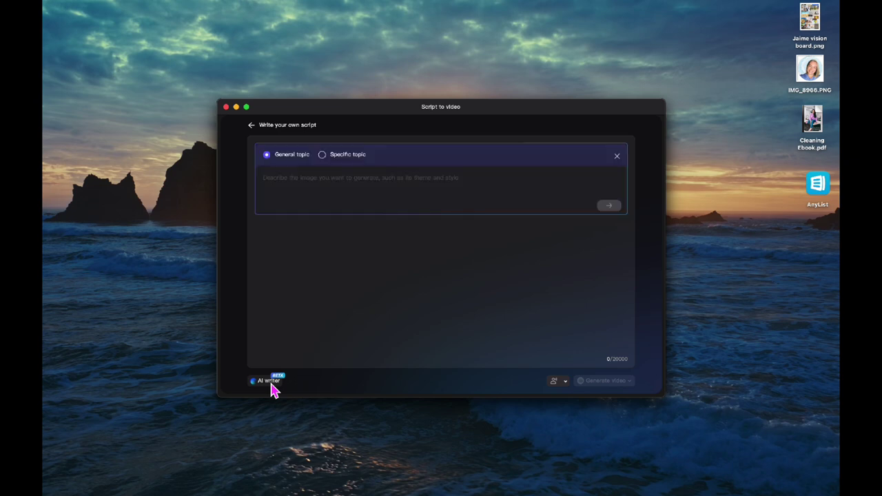
left_click(331, 158)
left_click(292, 154)
left_click(307, 189)
type("c")
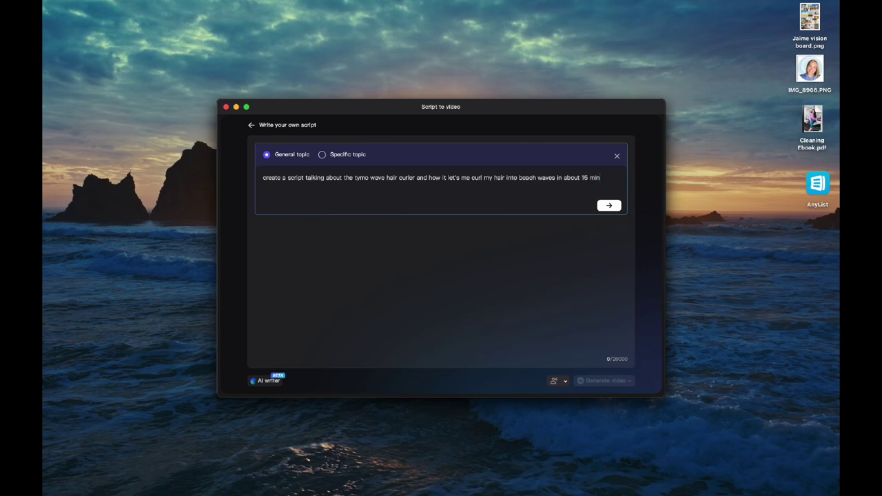
left_click(607, 207)
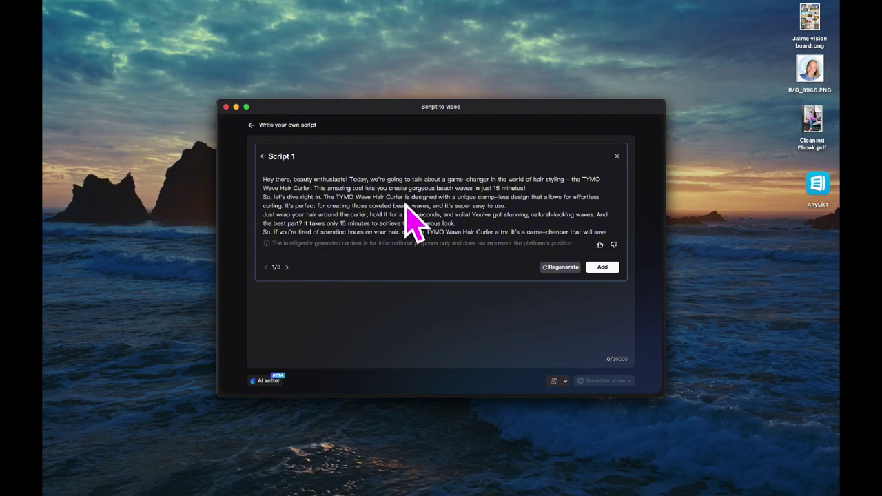
scroll(408, 215, "down", 2)
scroll(409, 215, "up", 3)
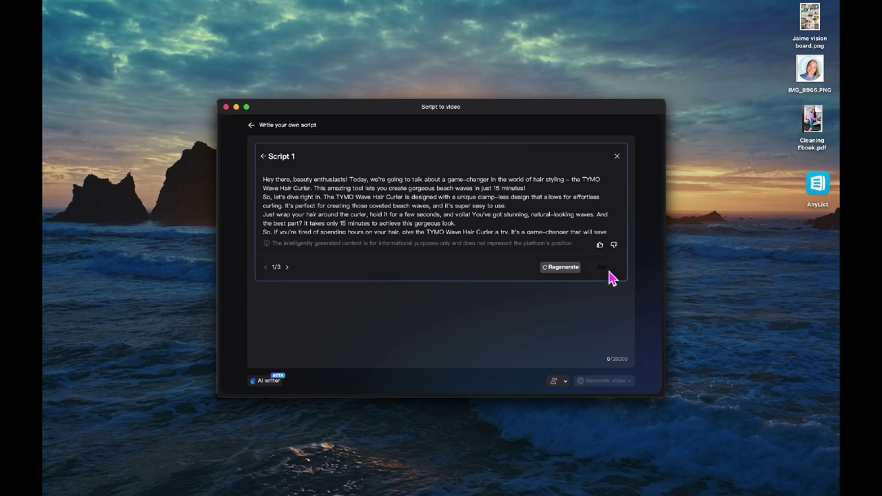
left_click(604, 267)
left_click(630, 384)
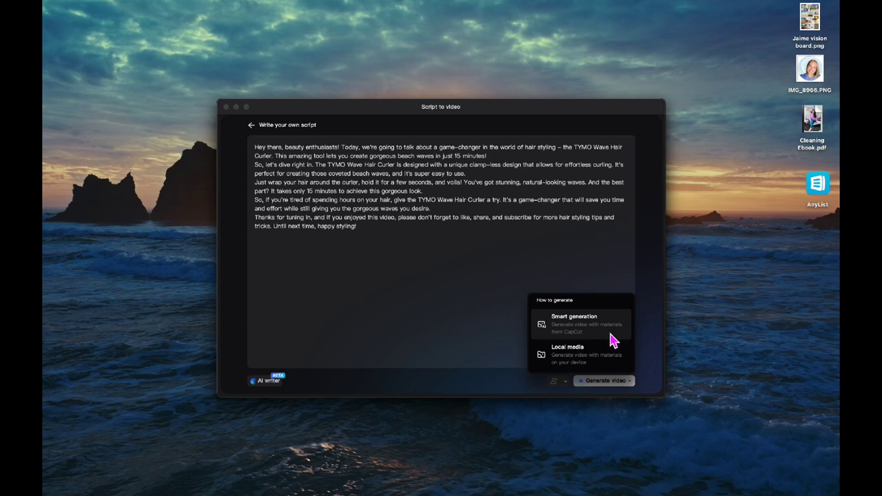
Use Smart generation to build the video and dismiss the linkage notice
left_click(594, 369)
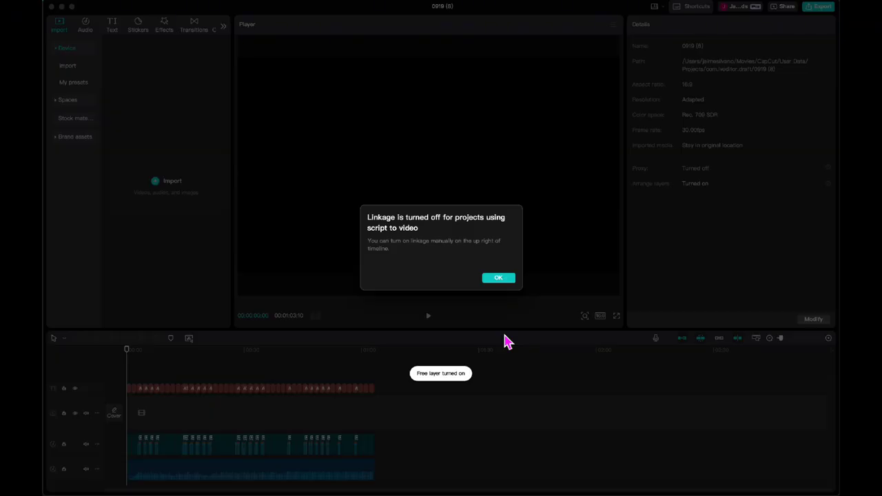
left_click(499, 279)
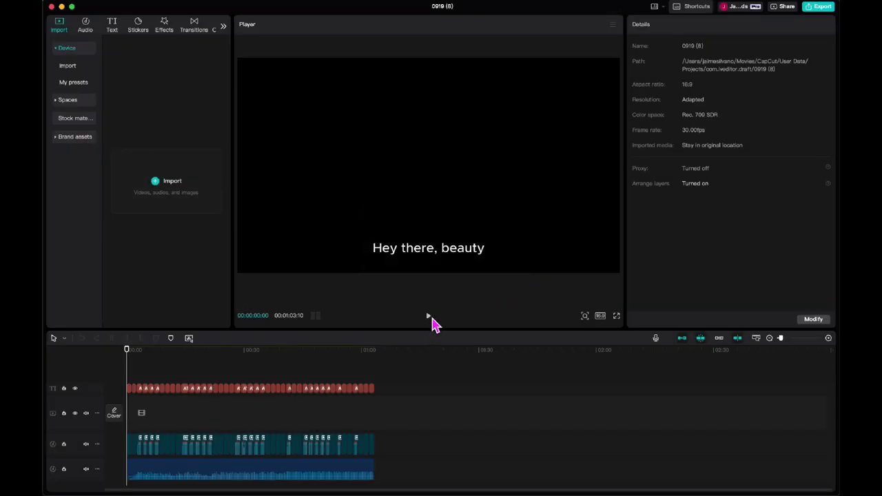
left_click(428, 317)
key("F12")
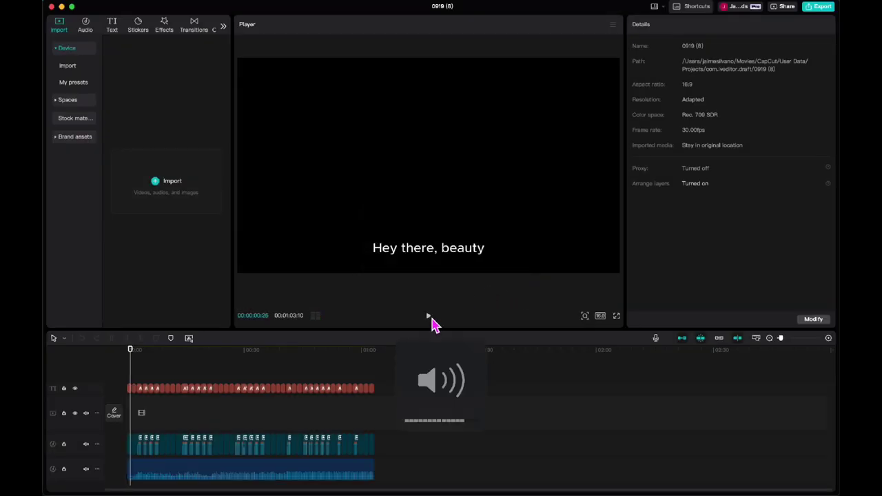
key("F11")
key("F11")
key("F11")
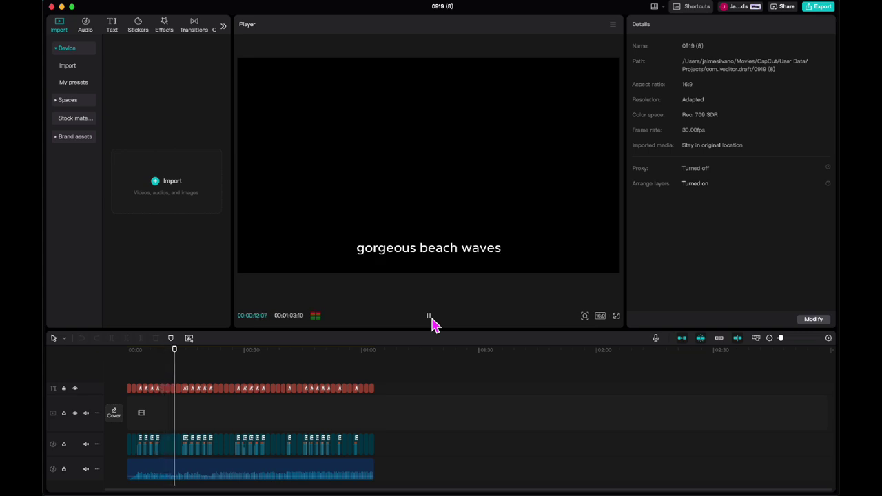
left_click(429, 317)
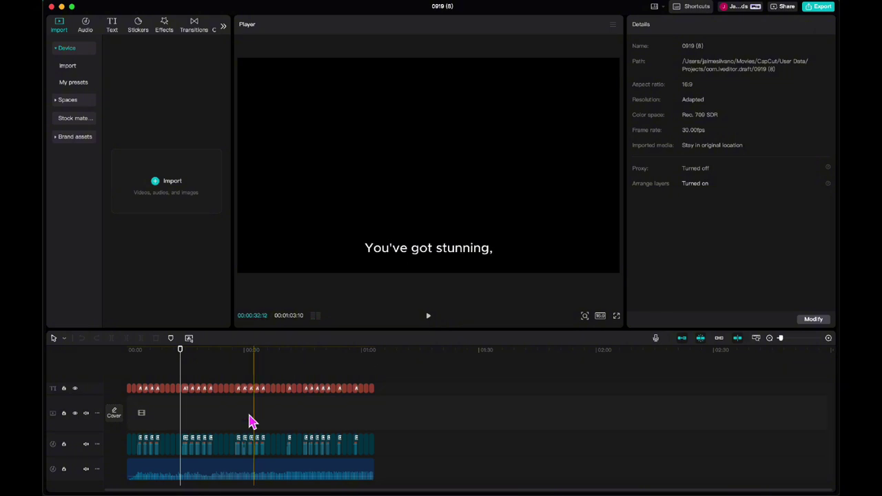
left_click(138, 418)
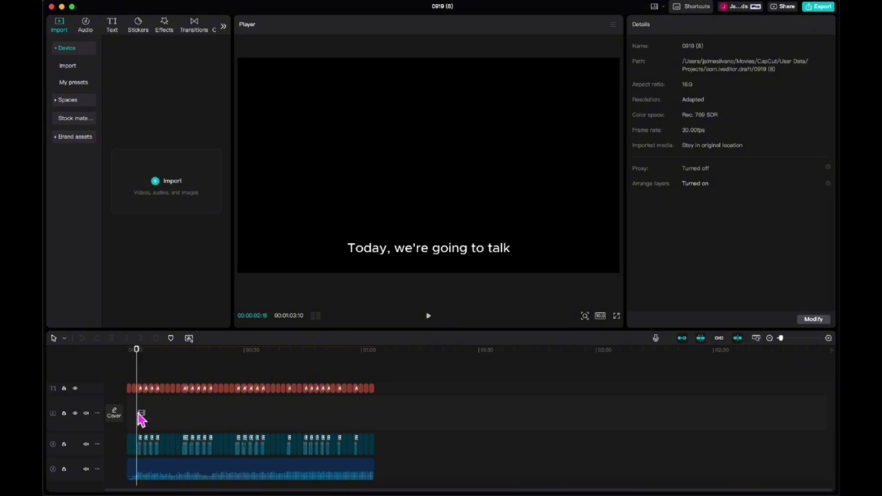
Import the advice video and place it on the timeline under the captions
left_click(181, 197)
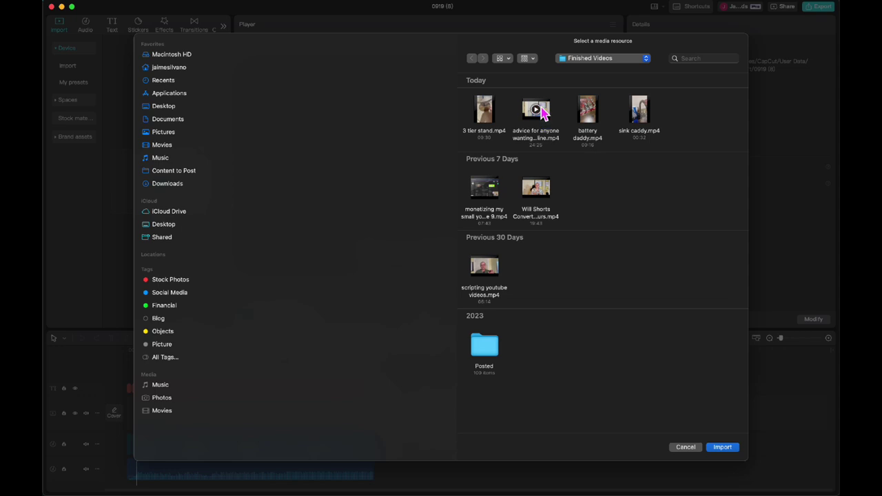
left_click(555, 124)
left_click(723, 447)
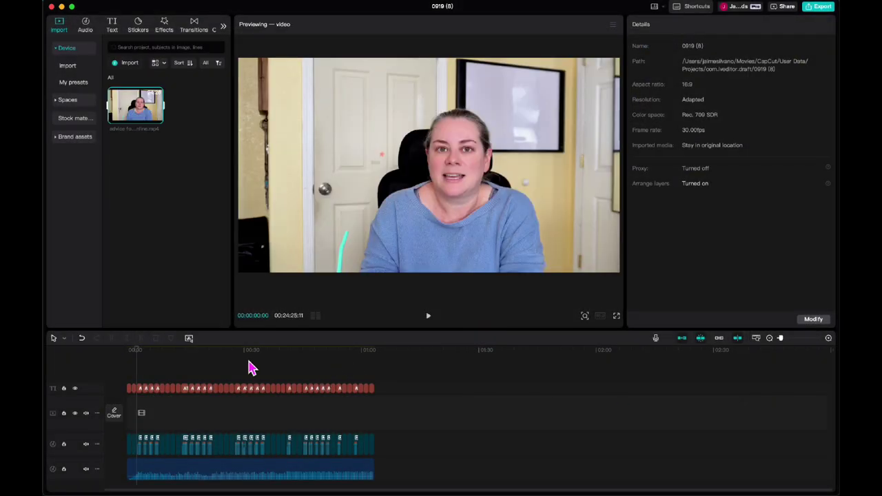
left_click_drag(141, 124, 128, 415)
Extract the talking-head clip's audio and delete it
right_click(227, 415)
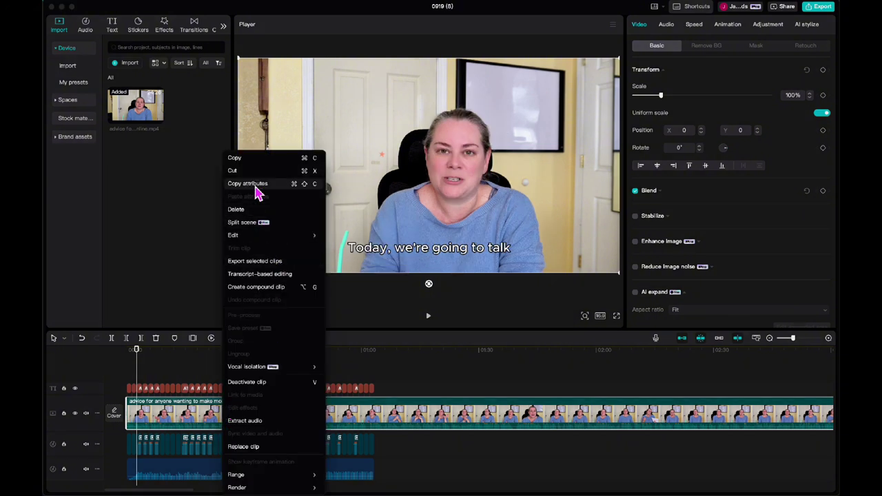
left_click(257, 422)
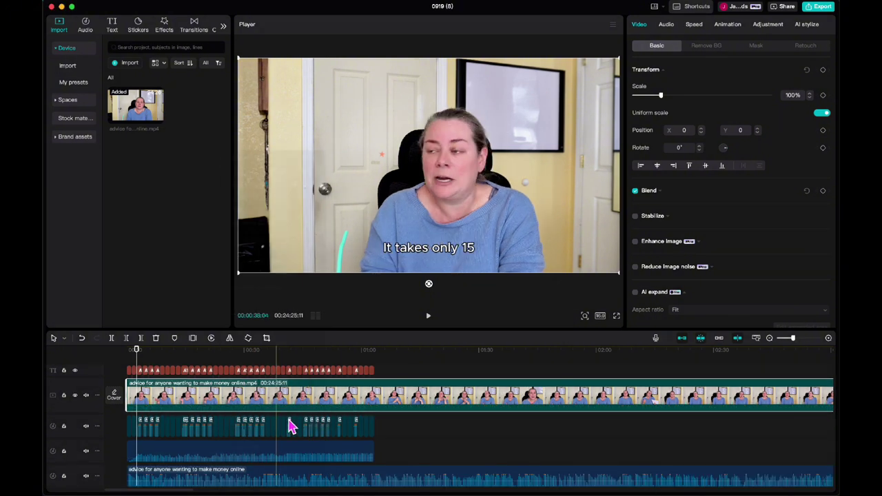
left_click(403, 479)
key("Delete")
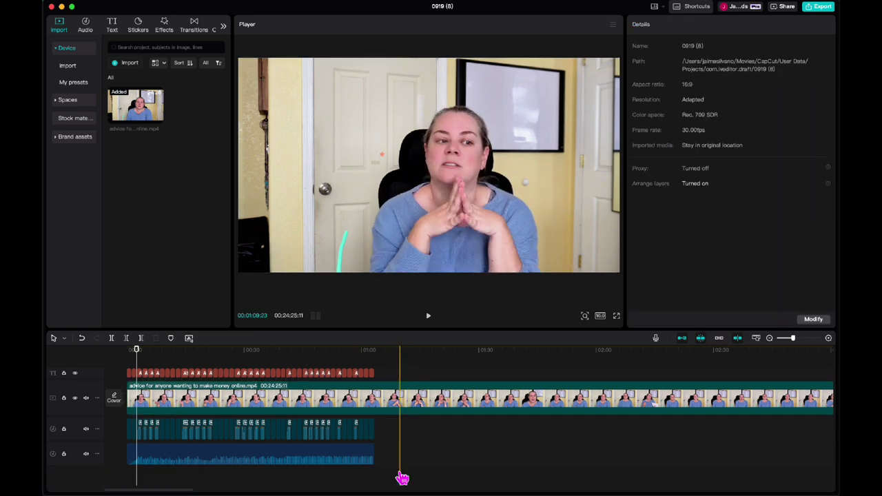
Select the video clip and set the playhead where the captions end
left_click(384, 402)
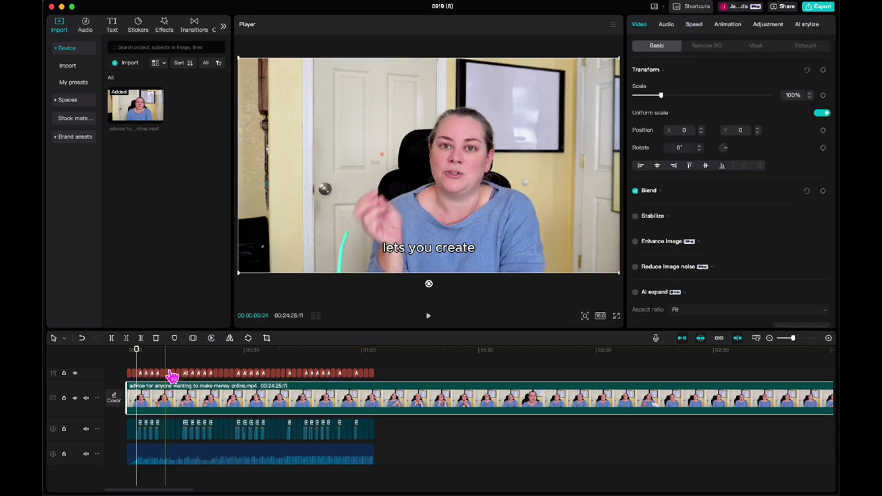
left_click(365, 371)
left_click(375, 370)
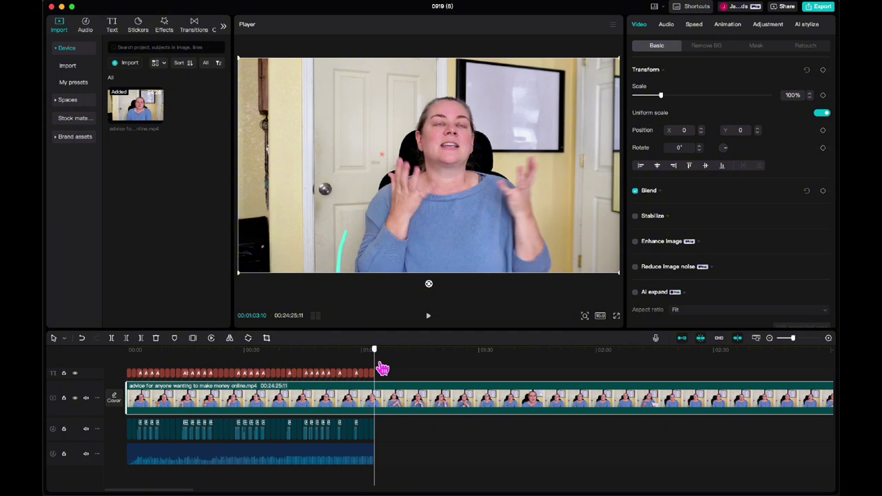
Cut the clip at the captions' end and play the trimmed video
key("w")
left_click(435, 321)
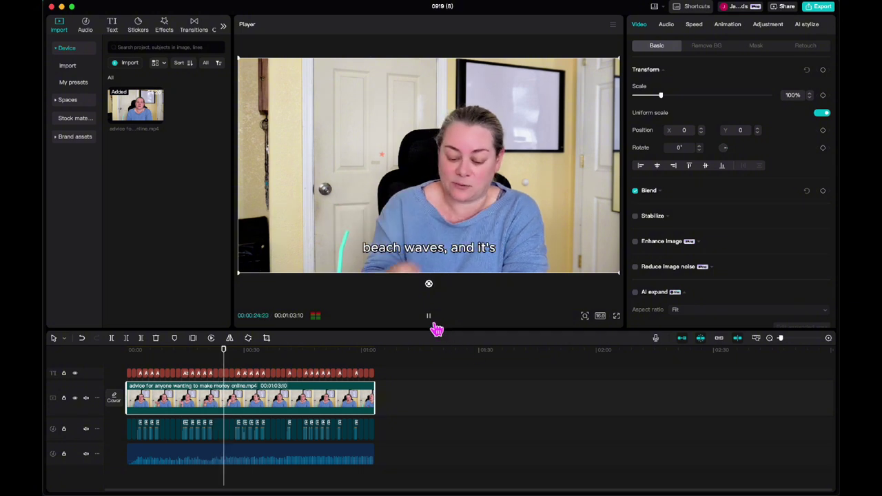
left_click(435, 327)
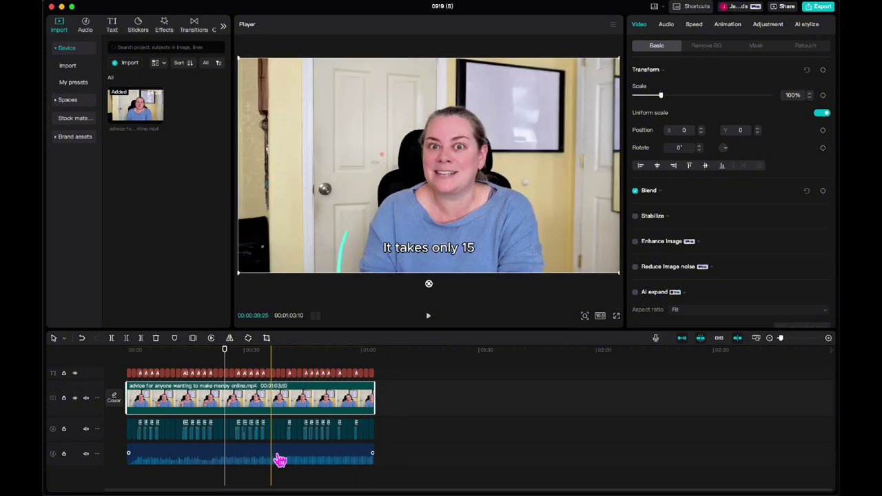
Select the bottom voiceover clip to view its settings, at -10.5dB
left_click(280, 460)
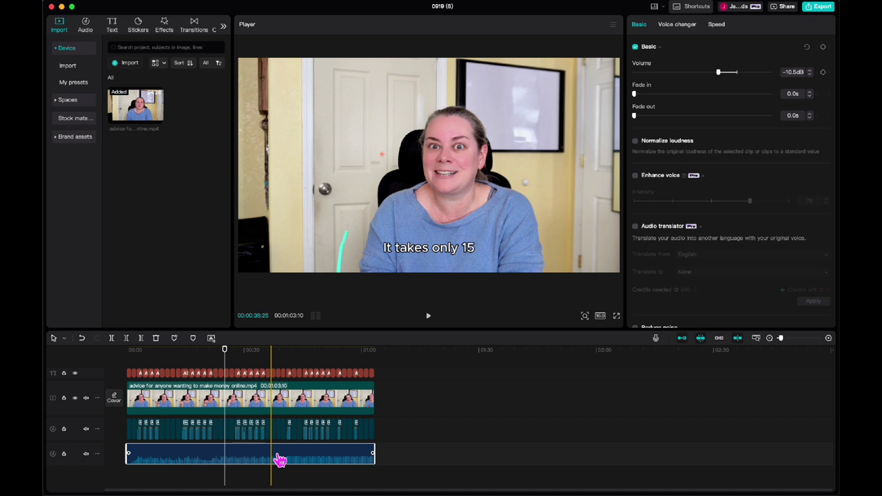
scroll(679, 324, "down", 3)
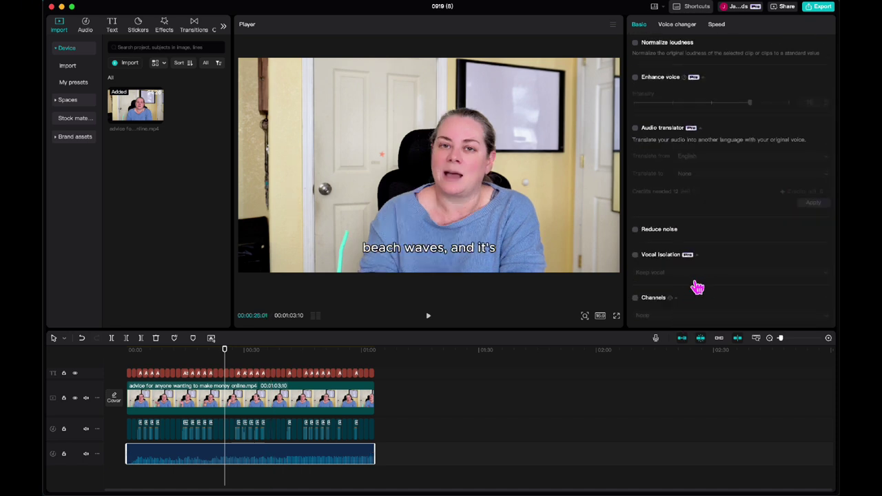
scroll(710, 262, "up", 3)
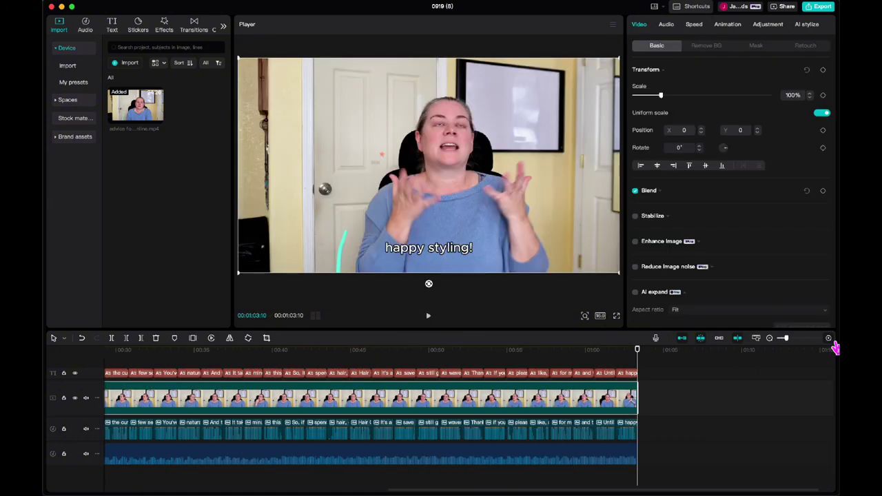
Zoom the timeline in and show text-to-speech voices for the 'Today, we're going to talk' caption
left_click(828, 338)
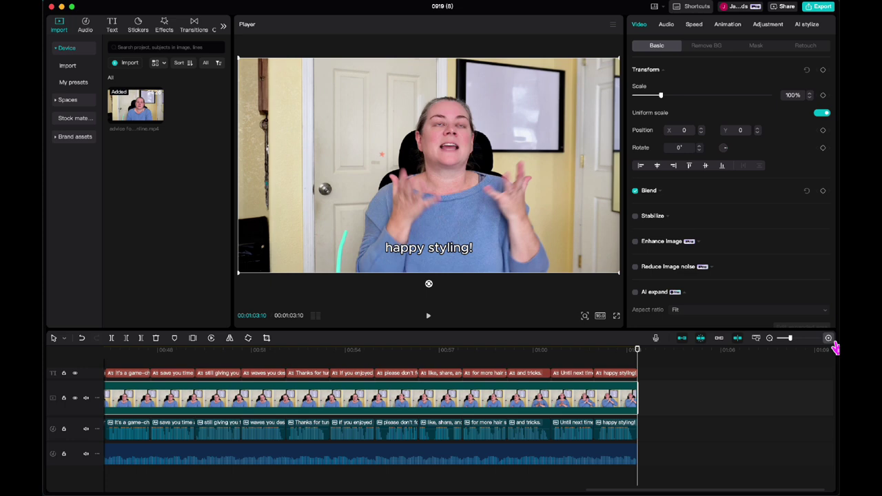
left_click(828, 337)
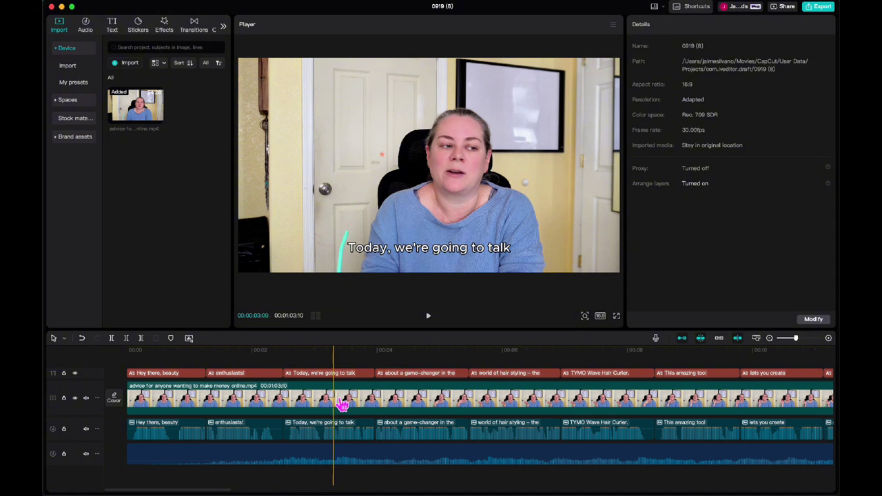
left_click(343, 405)
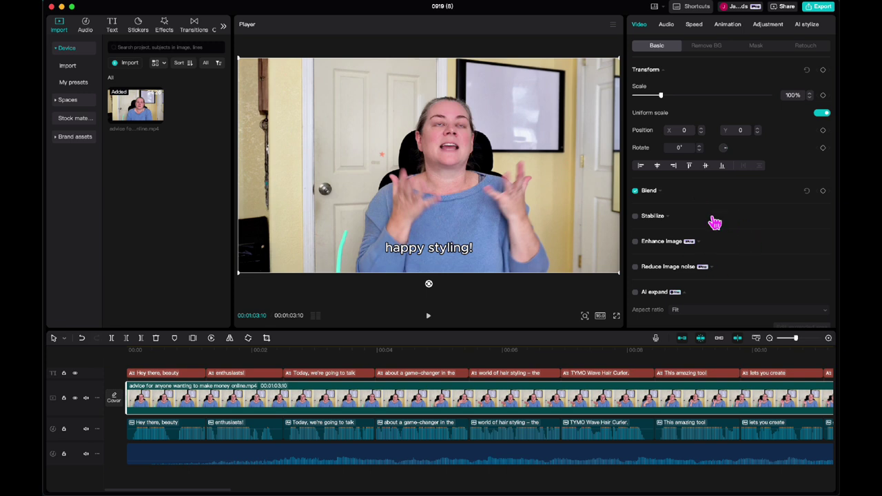
left_click(337, 376)
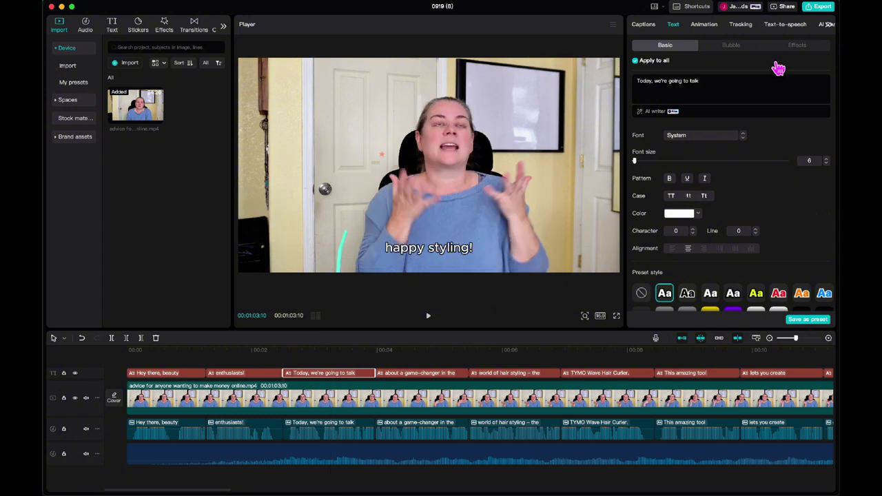
left_click(783, 31)
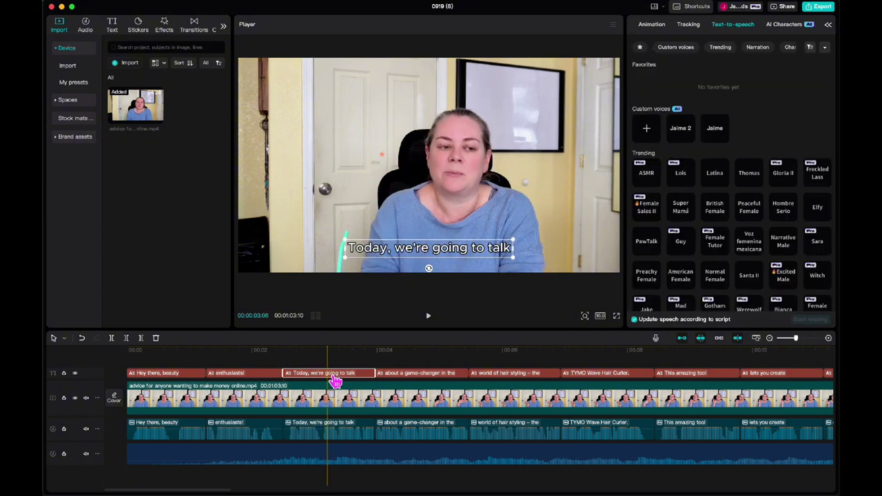
Preview the Default text preset under Add text
left_click(116, 27)
mouse_move(135, 73)
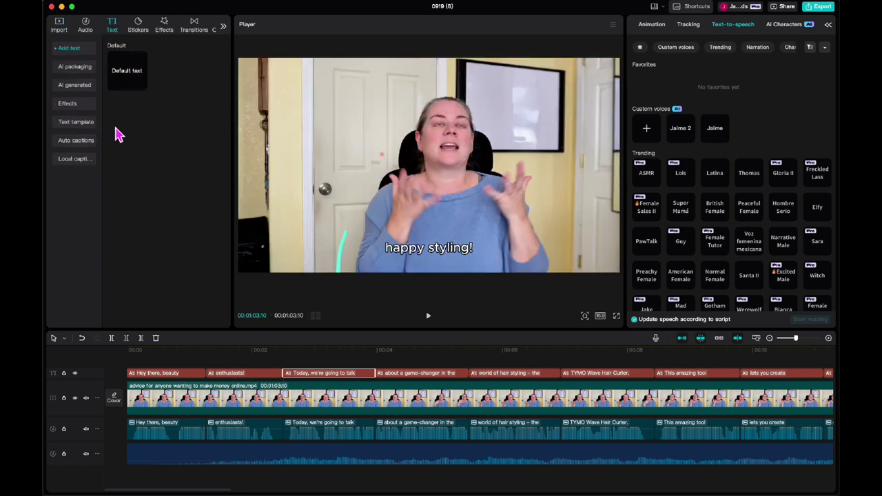
left_click(64, 50)
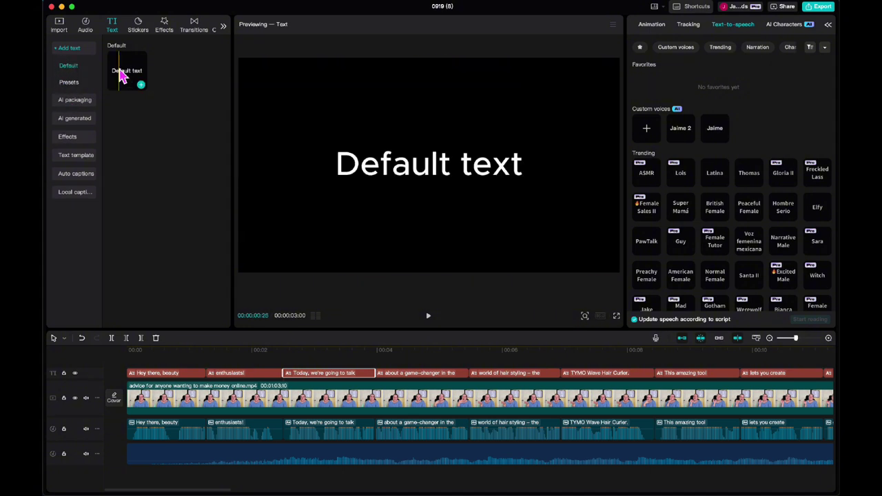
left_click(134, 78)
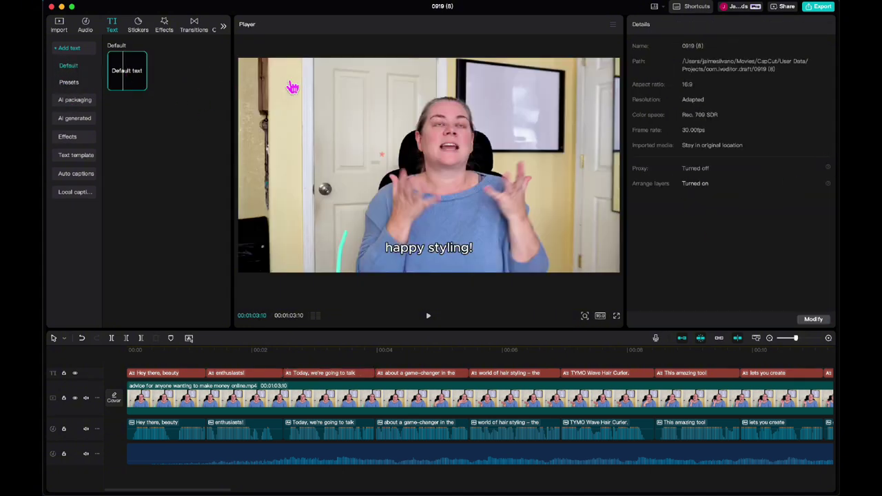
Reselect the 'Today, we're going to talk' caption and show its text-to-speech voices
left_click(384, 400)
left_click(330, 374)
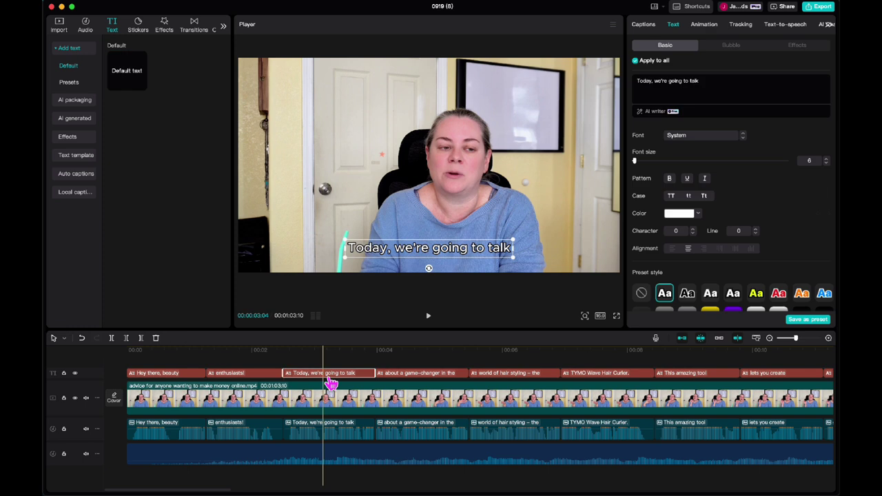
left_click(800, 29)
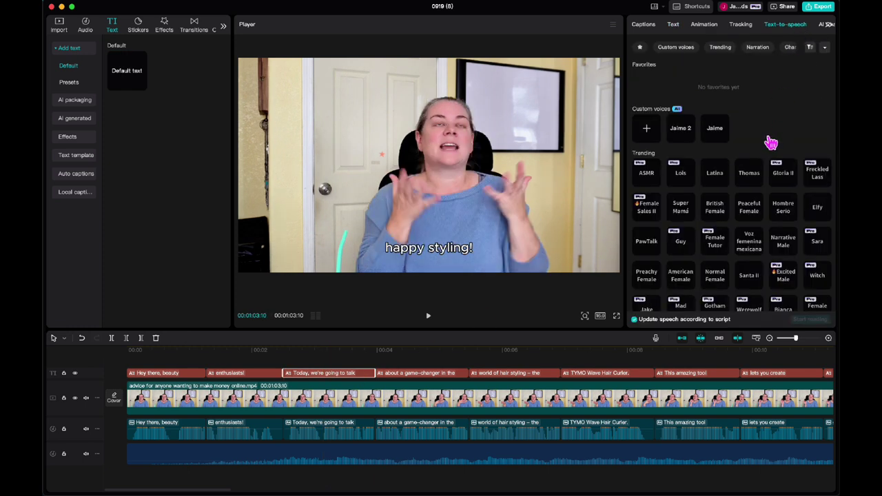
left_click(649, 129)
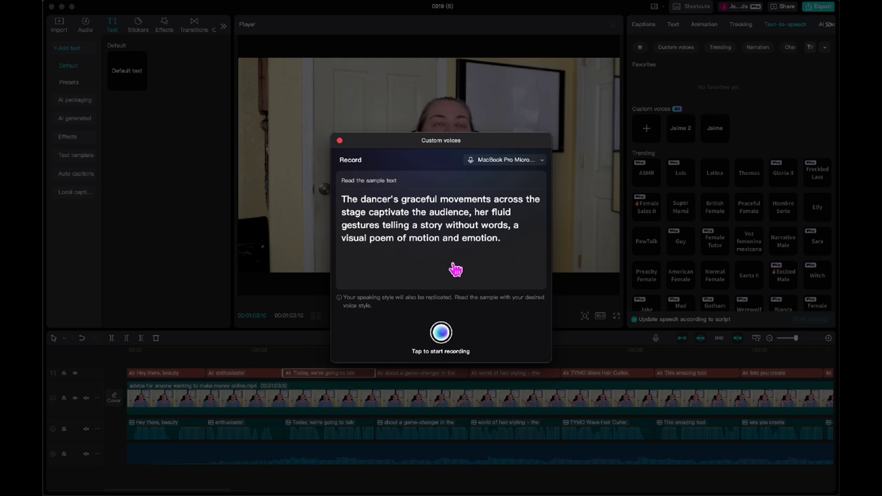
left_click(339, 140)
left_click(692, 133)
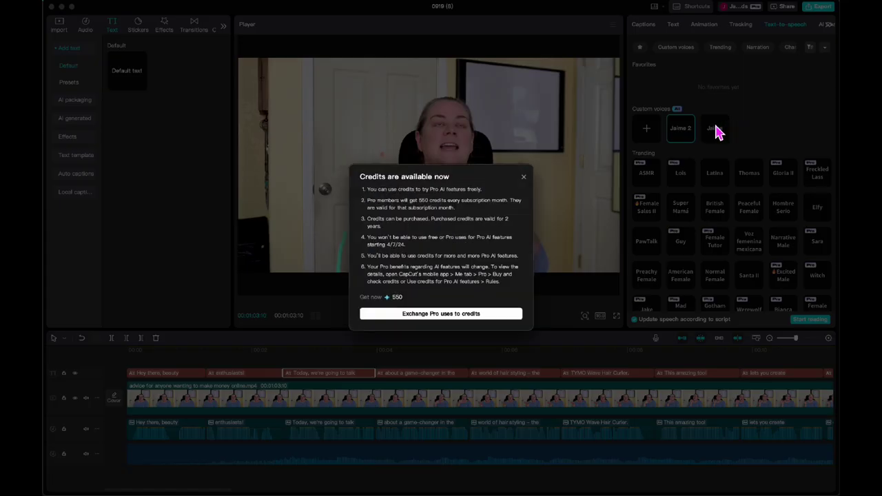
left_click(550, 190)
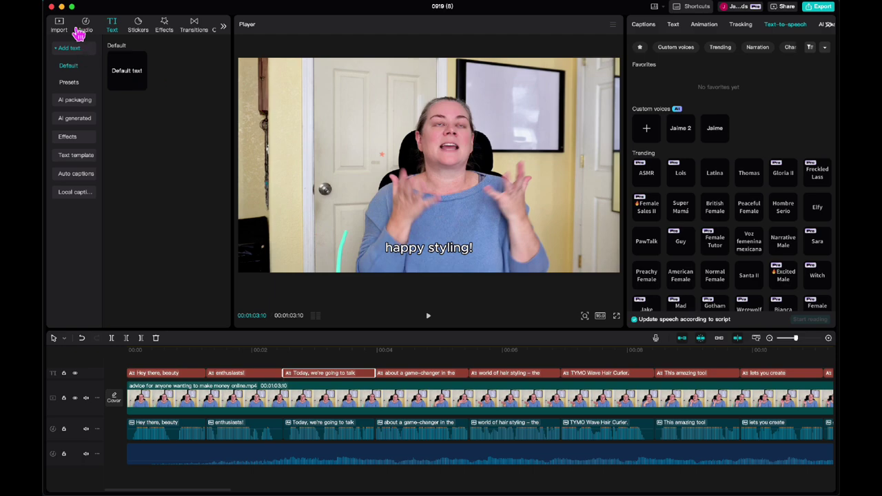
left_click(61, 7)
mouse_move(494, 486)
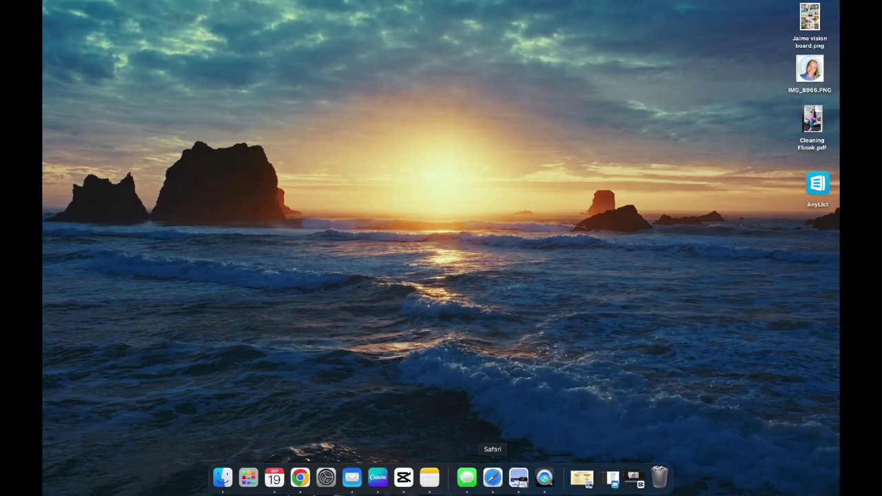
left_click(406, 480)
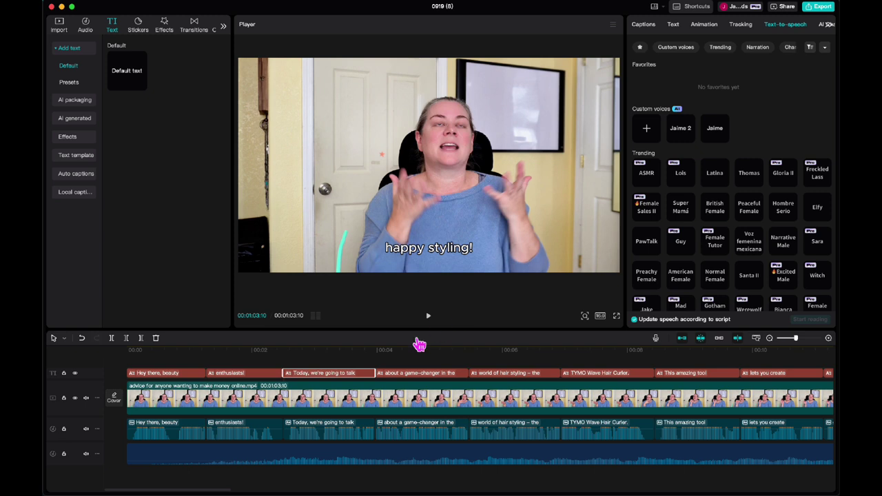
Return to the 'enthusiasts!' caption and inspect the speed and duration of several voiceover clips
left_click_drag(358, 355, 280, 360)
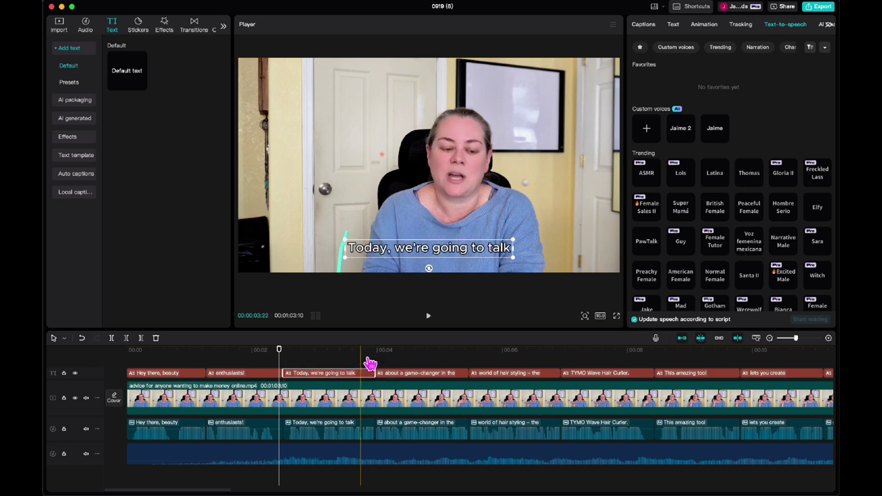
left_click(338, 434)
left_click(246, 443)
left_click(184, 437)
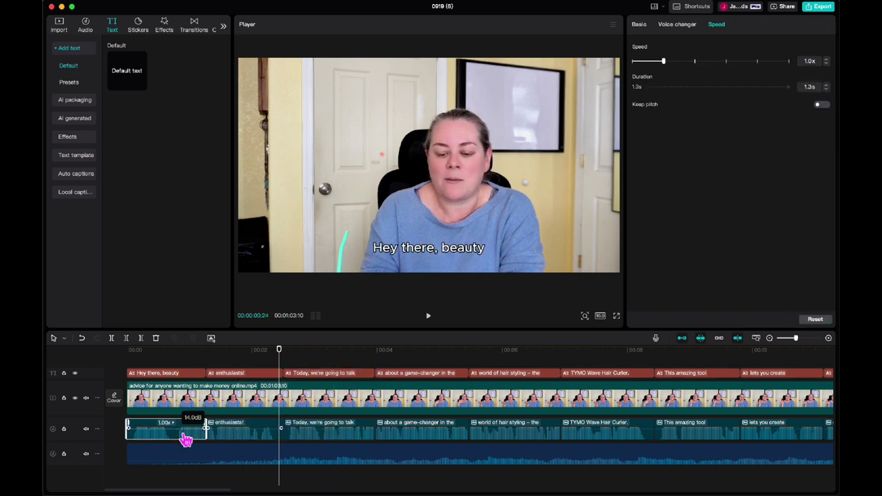
left_click(445, 441)
left_click(482, 441)
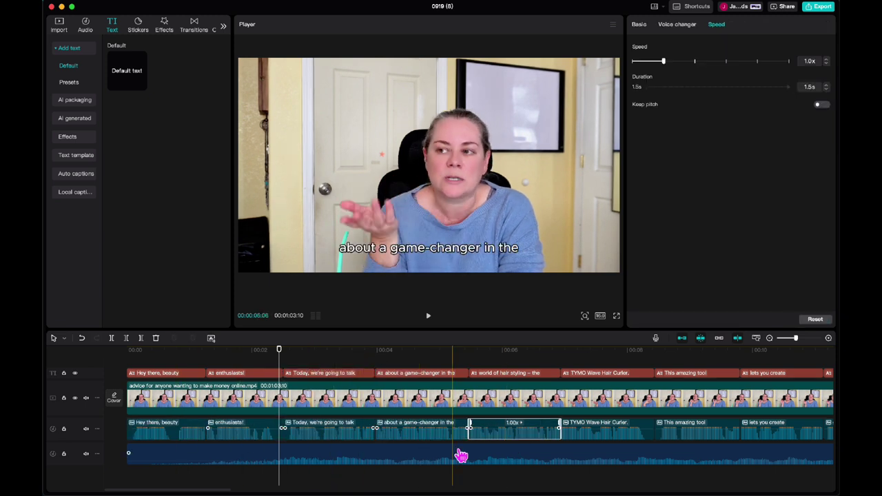
Show text-to-speech voices for the 'Today, we're going to talk' caption, then select the talking-head clip
left_click(344, 375)
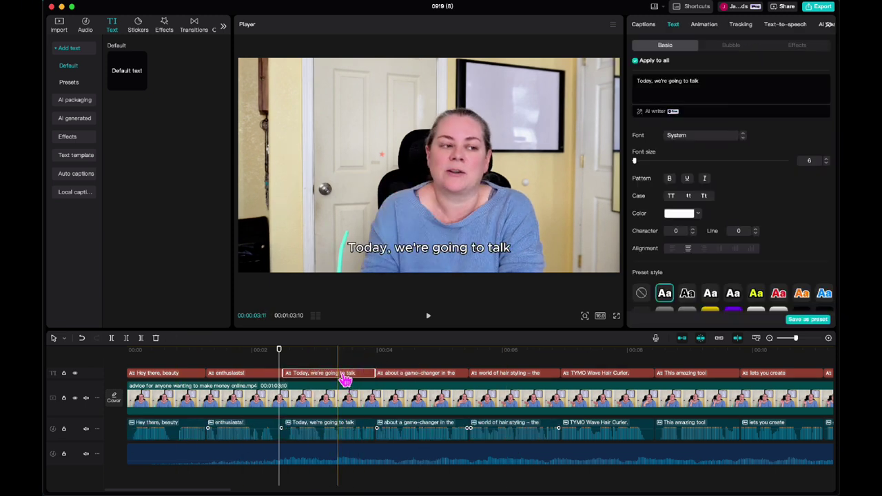
left_click(806, 29)
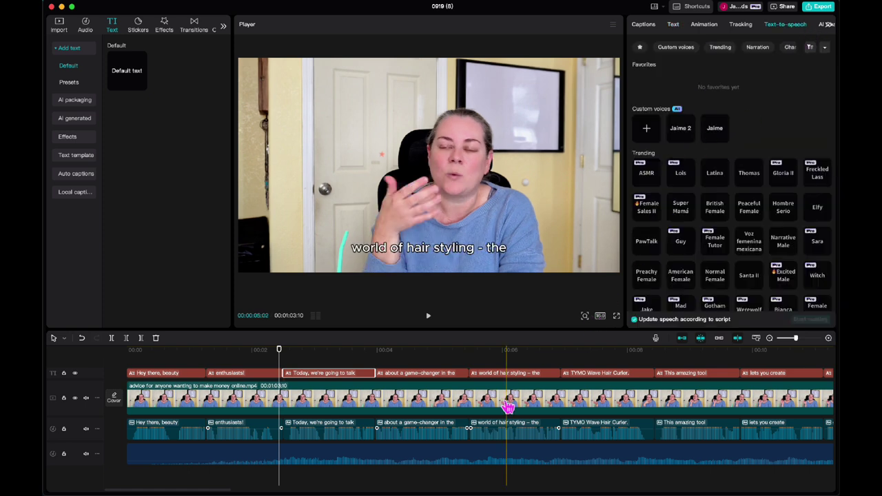
left_click(379, 405)
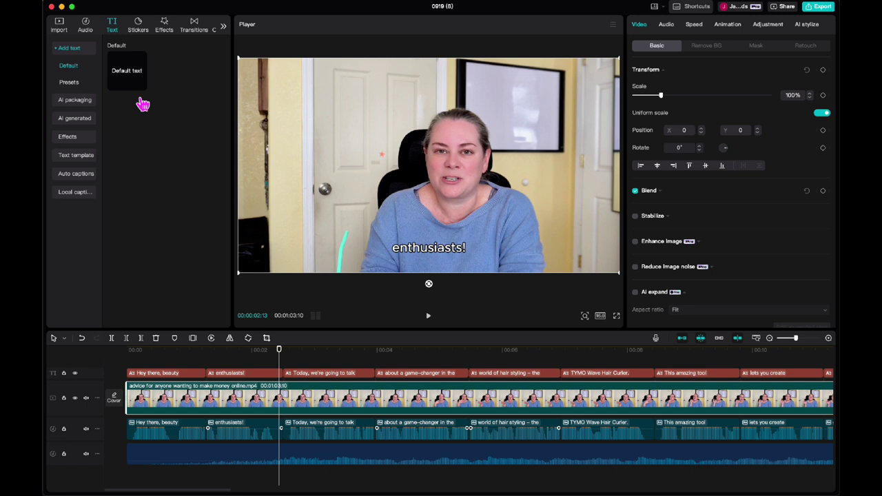
Browse the imported media, music, text presets, stickers and effects, ending on trending transitions
left_click(68, 32)
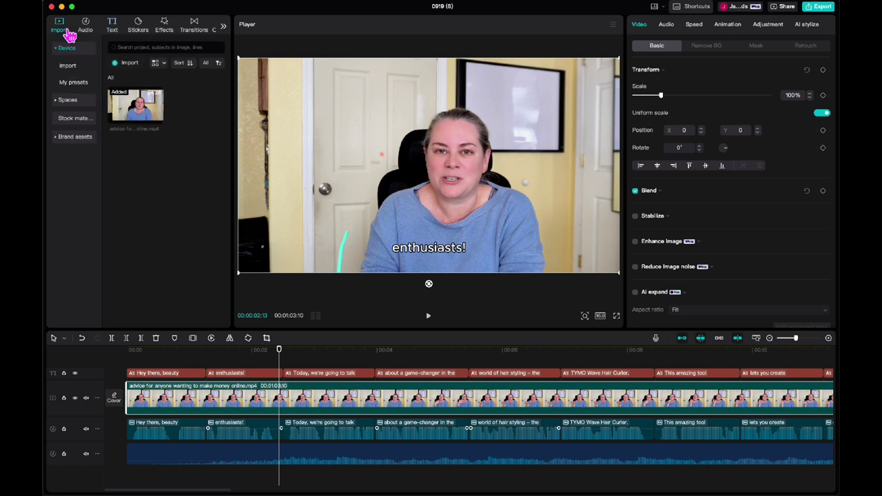
left_click(87, 32)
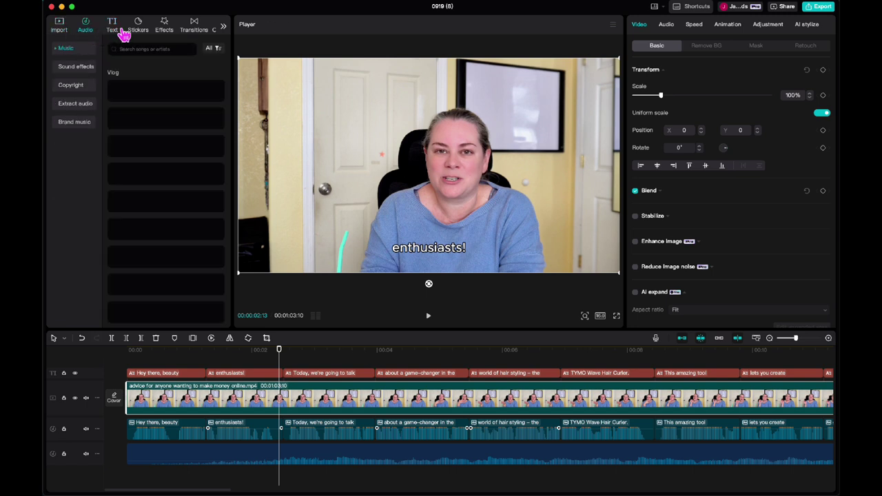
left_click(123, 33)
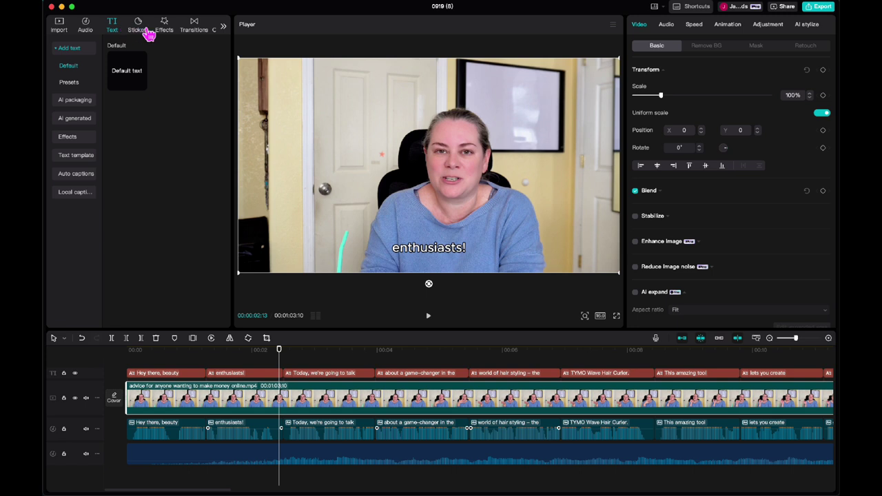
left_click(140, 30)
left_click(166, 29)
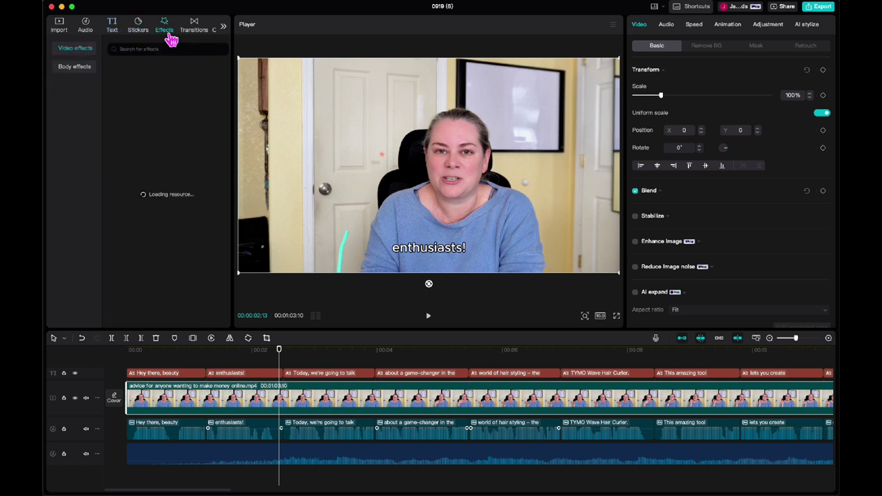
left_click(195, 30)
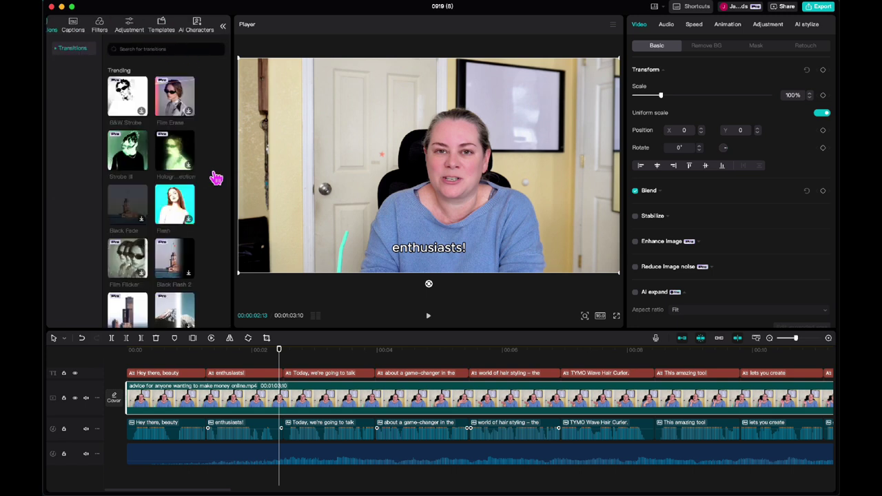